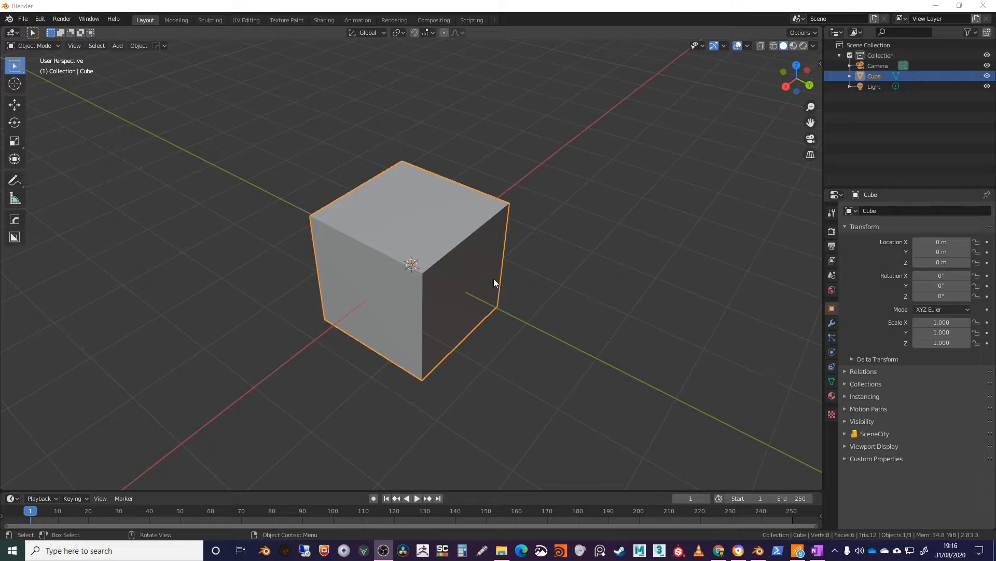
- Switch the viewport display of the default cube to wireframe shading
middle_drag(493, 270, 504, 247)
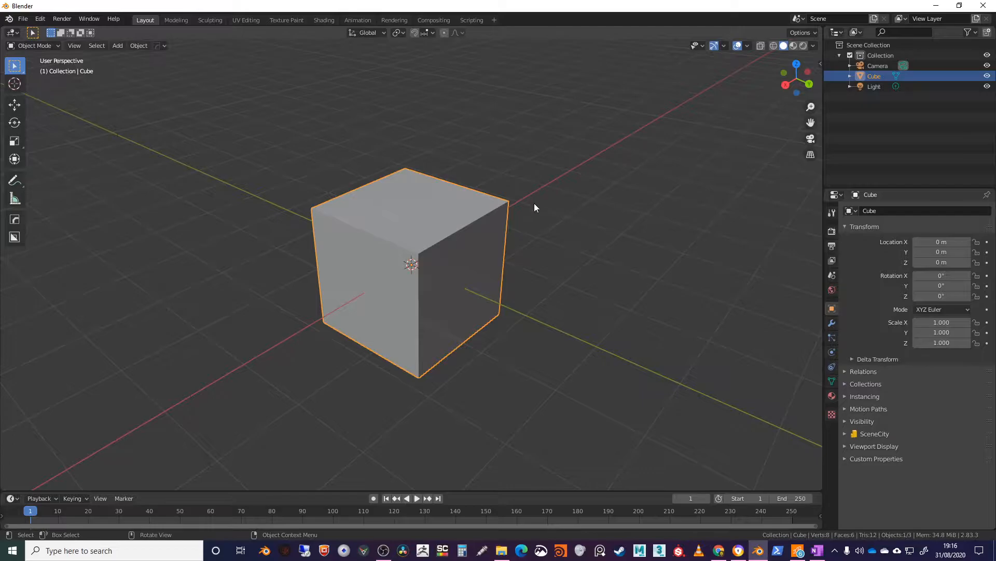
middle_drag(520, 199, 545, 192)
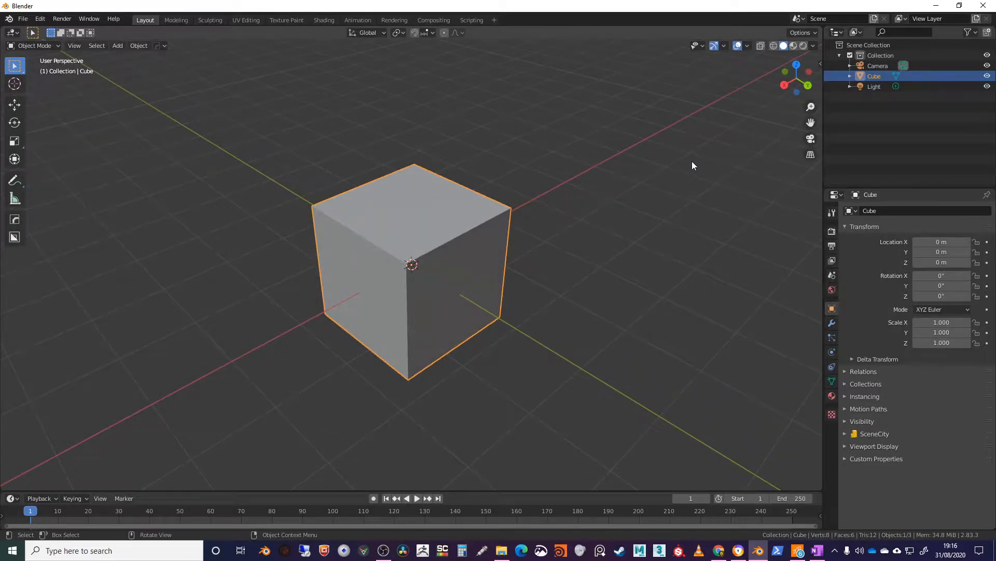
key(z)
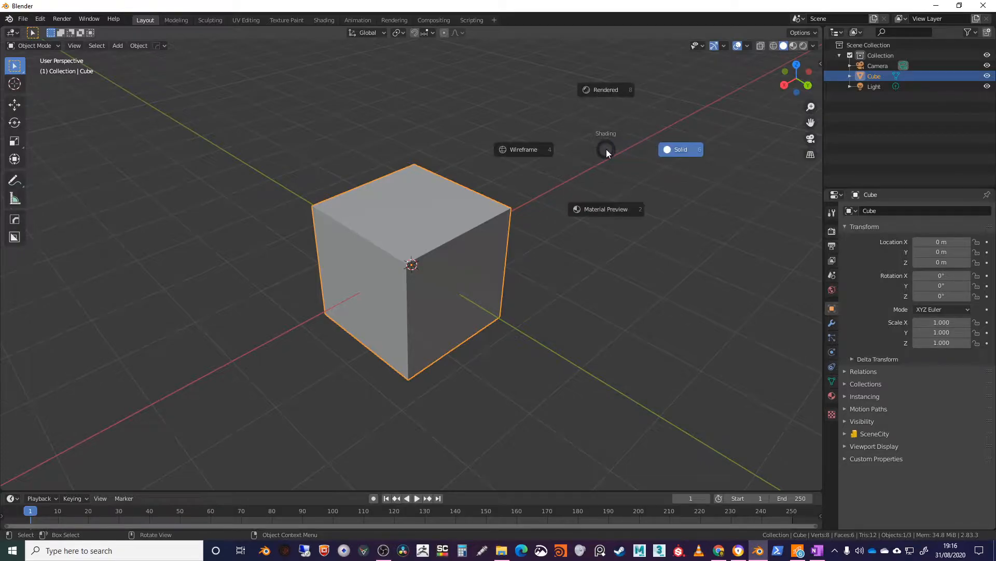
click(516, 149)
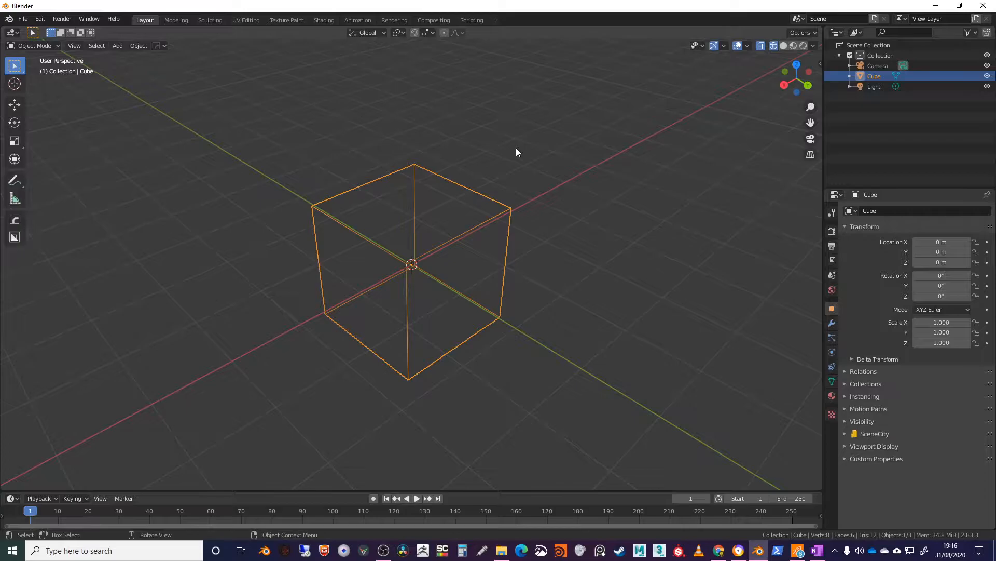
key(z)
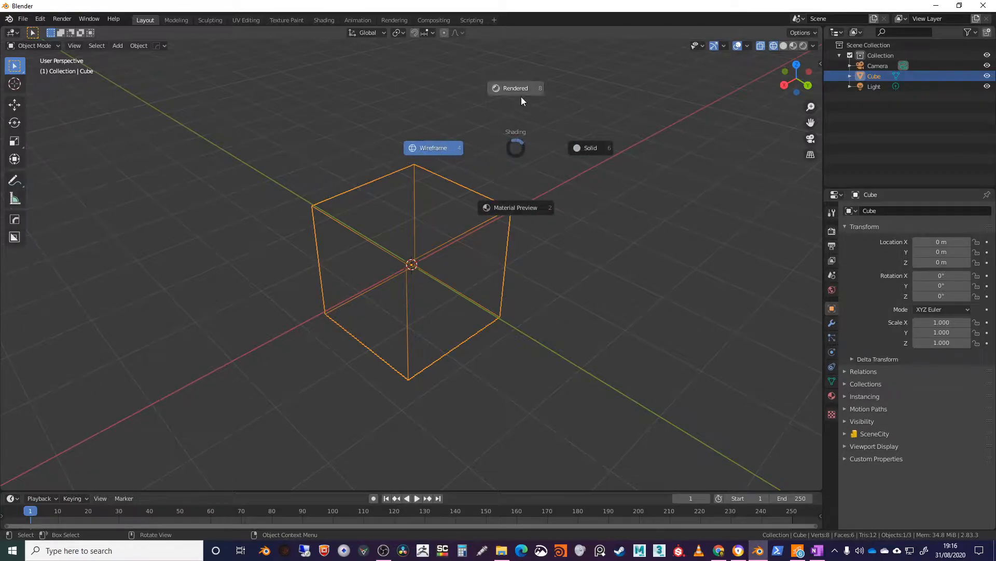
click(517, 146)
shift+middle_drag(586, 151, 567, 167)
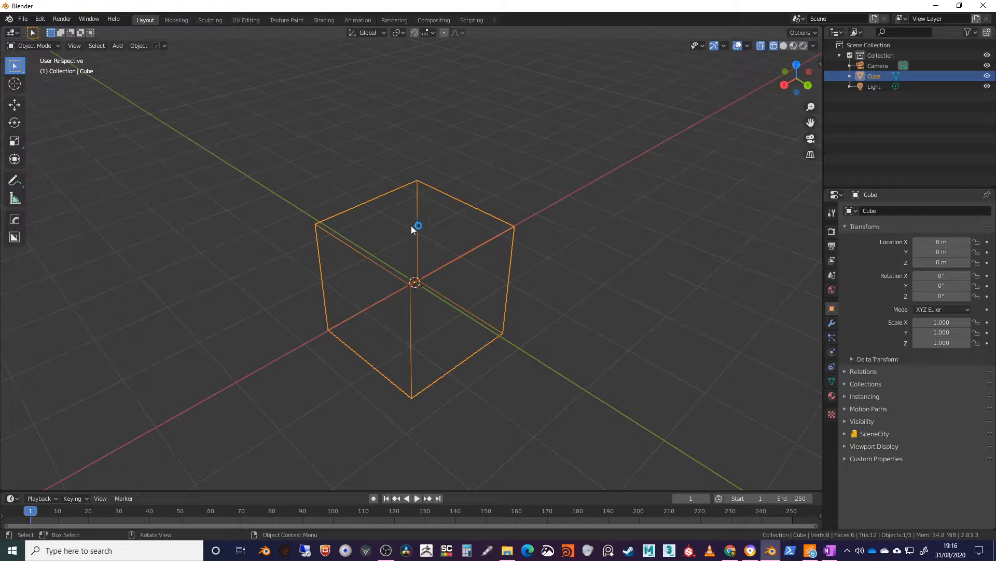
- Enter Edit Mode on the cube and select only its four top vertices
key(Tab)
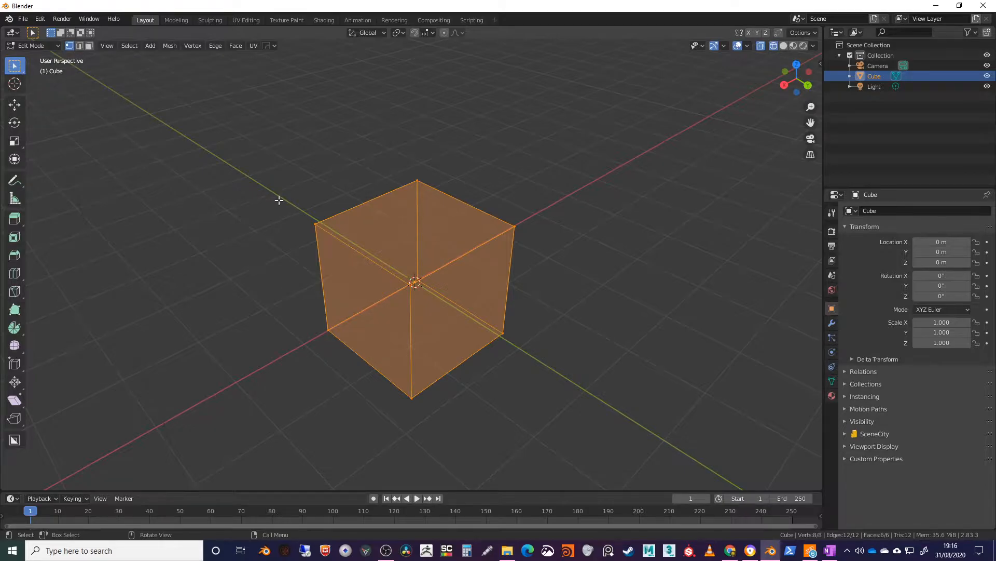
drag(284, 205, 345, 246)
shift+drag(389, 163, 442, 199)
shift+drag(509, 222, 544, 243)
shift+drag(392, 258, 444, 287)
middle_drag(562, 253, 534, 240)
shift+click(444, 304)
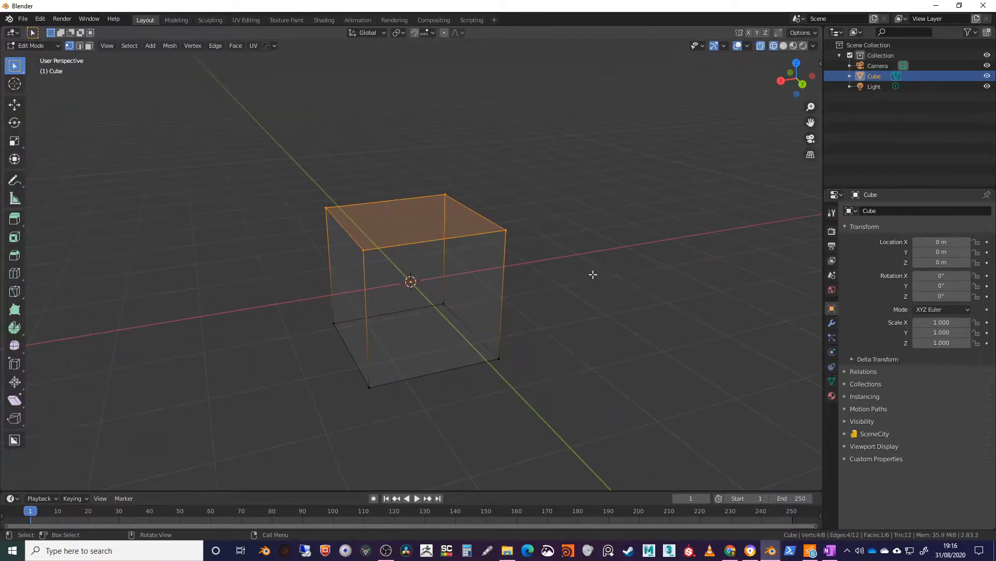
shift+click(499, 358)
drag(483, 342, 561, 392)
middle_drag(560, 391, 545, 260)
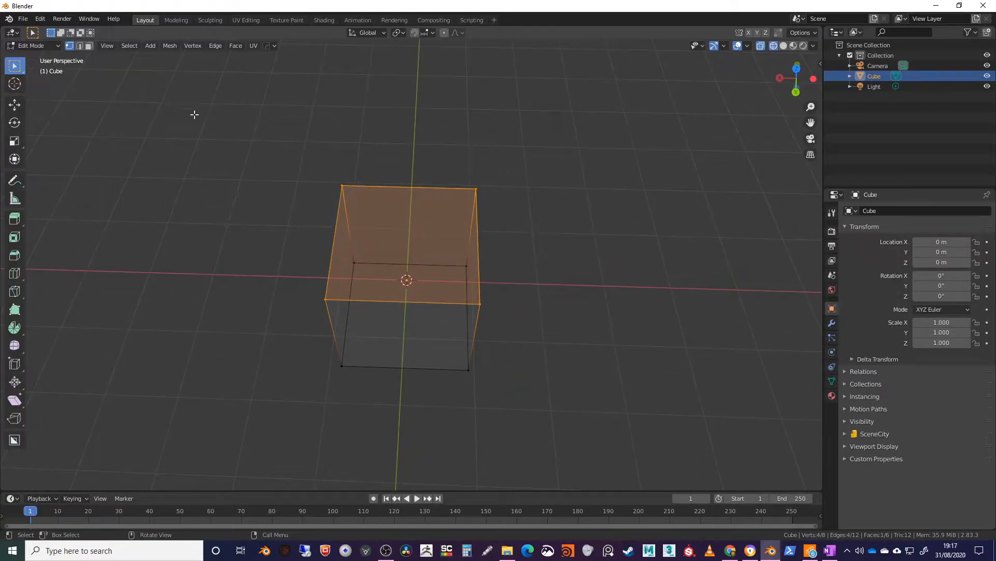
- Switch the viewport to solid shading and back to wireframe
key(z)
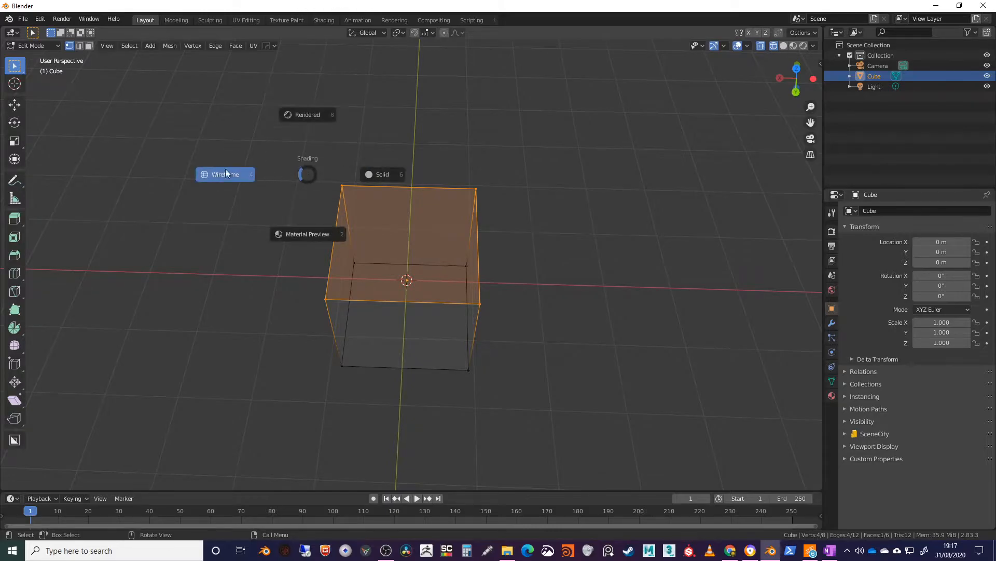
click(323, 174)
key(z)
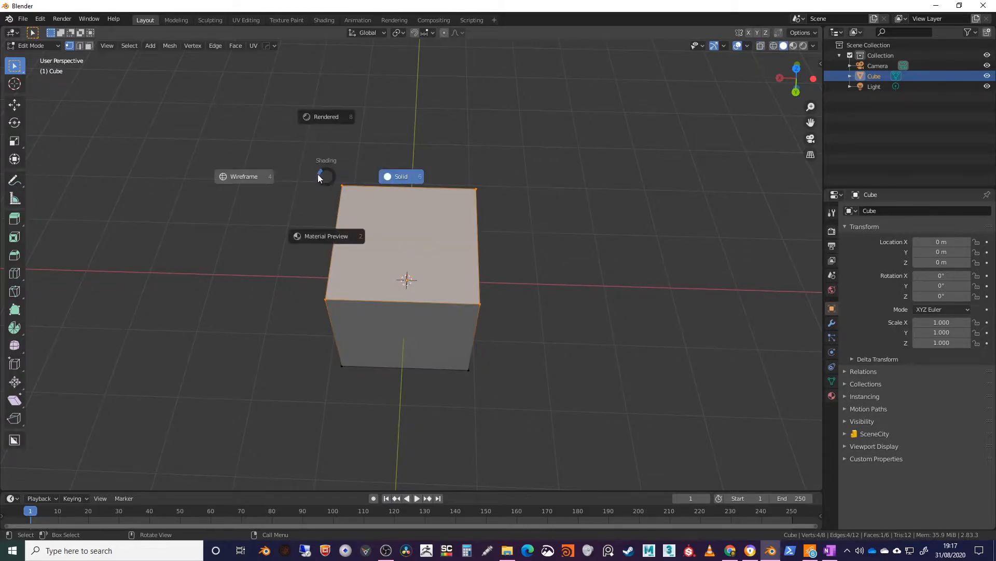
click(222, 174)
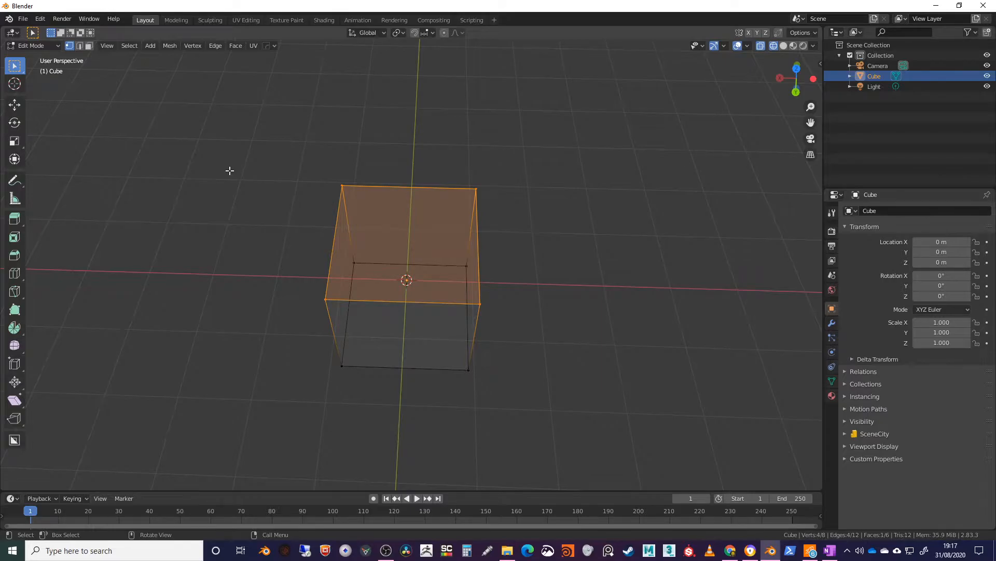
- Scale the cube's top face uniformly inward in the top view so that the four sides taper
key(grave)
click(231, 103)
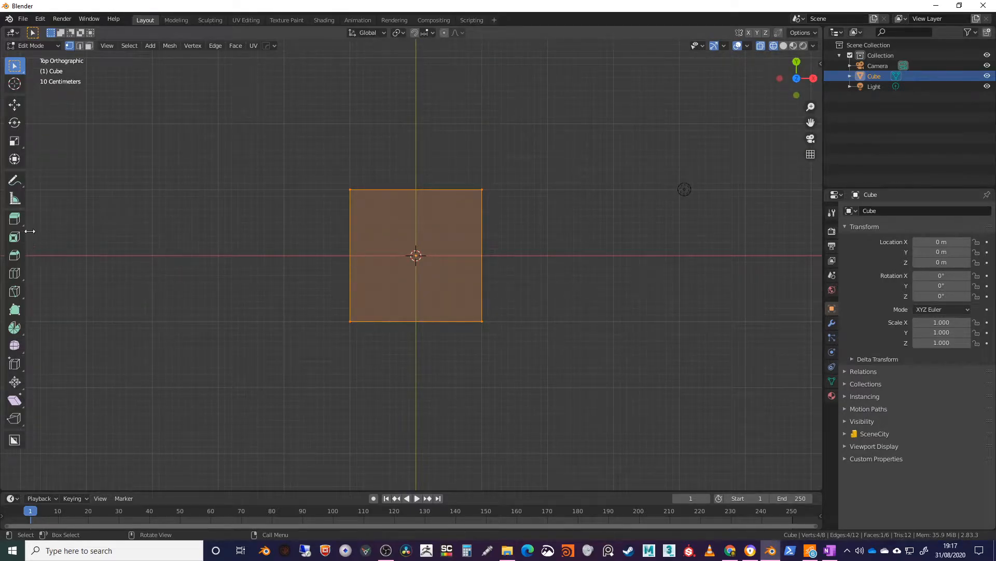
click(15, 145)
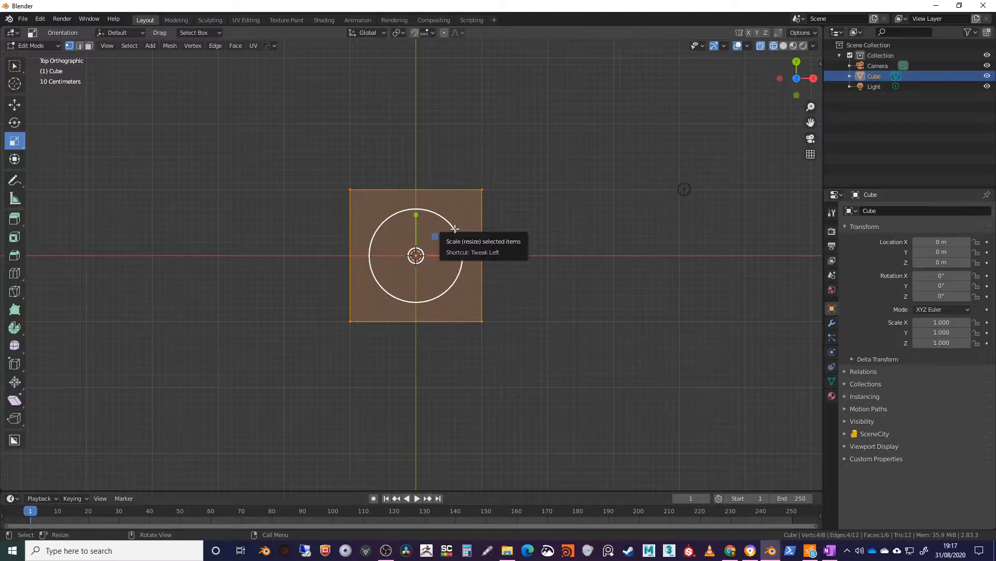
drag(453, 230, 439, 239)
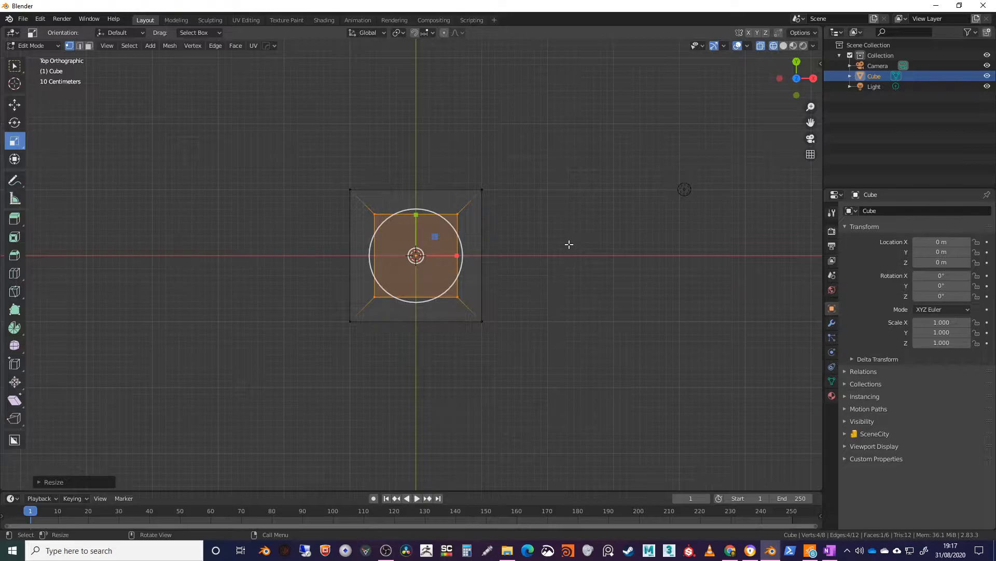
middle_drag(573, 269, 537, 171)
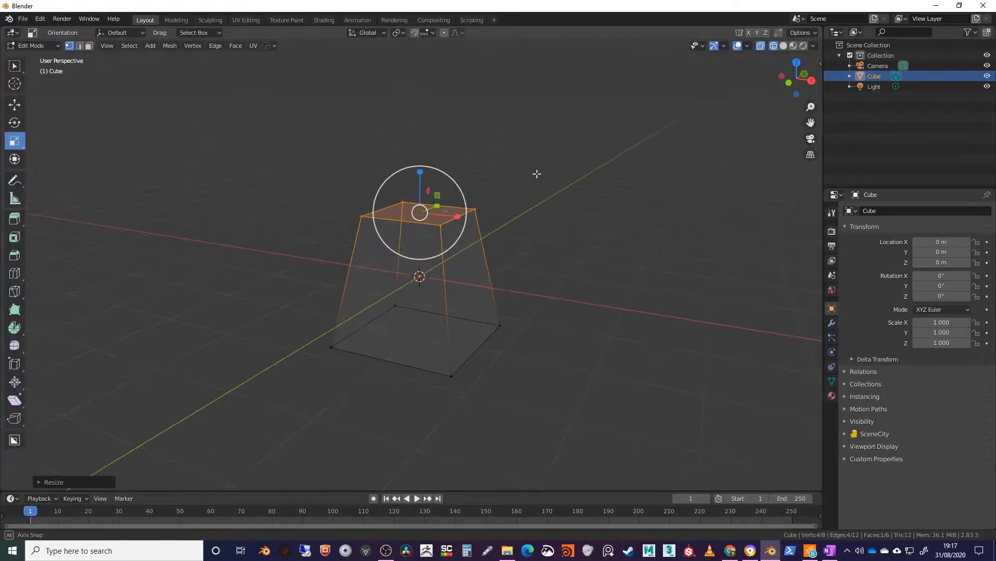
- Lower the top face slightly along the Z axis in the right orthographic view, using snapped increments
click(811, 81)
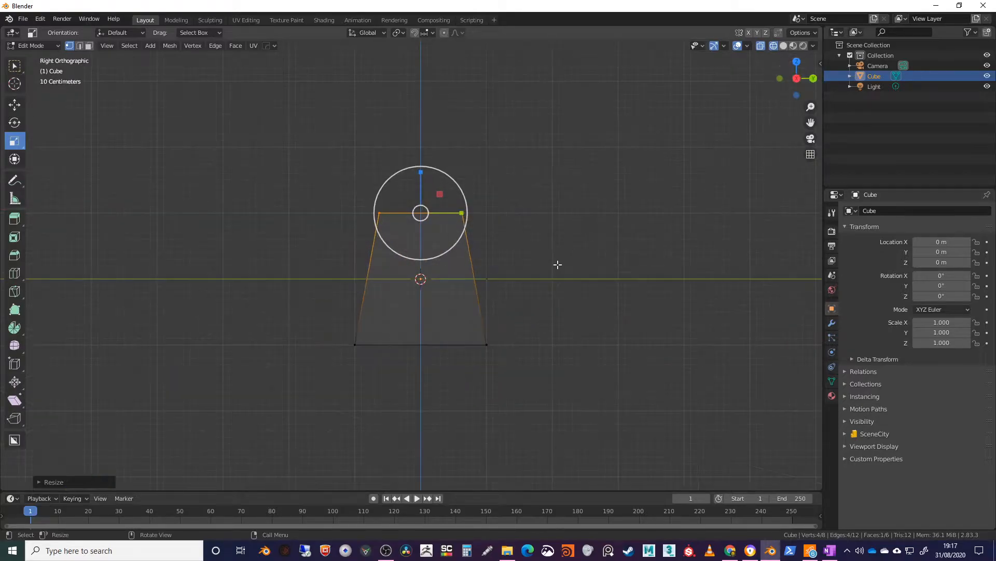
shift+middle_drag(556, 263, 594, 229)
click(14, 104)
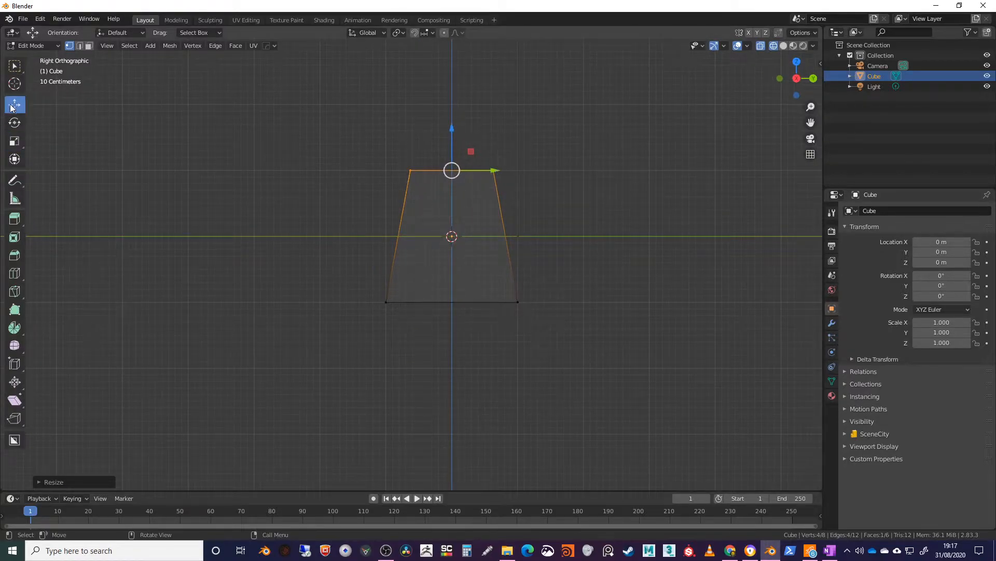
shift+middle_drag(607, 165, 614, 176)
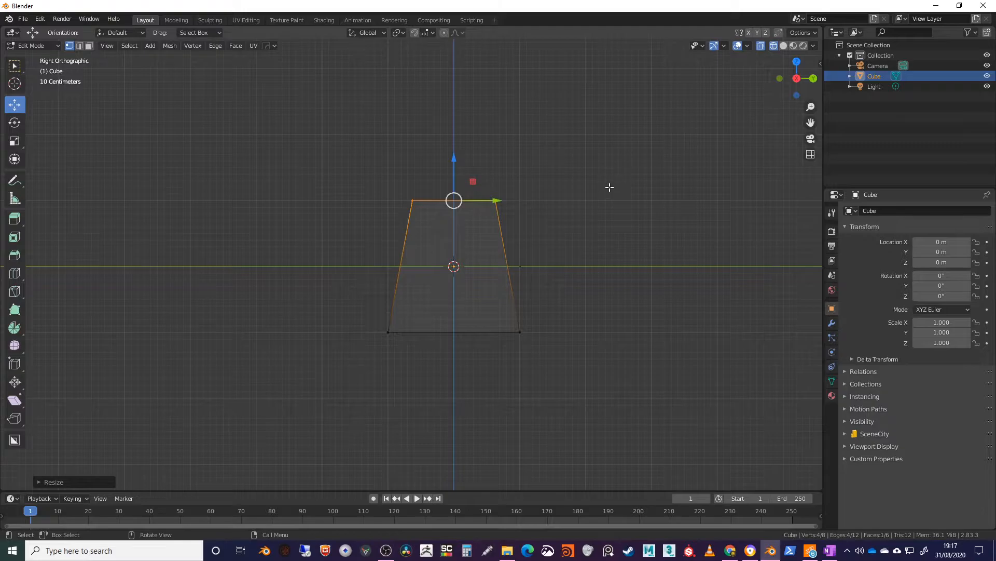
mouse_move(453, 155)
ctrl+mouse_down()
mouse_move(454, 191)
mouse_move(454, 171)
ctrl+mouse_up()
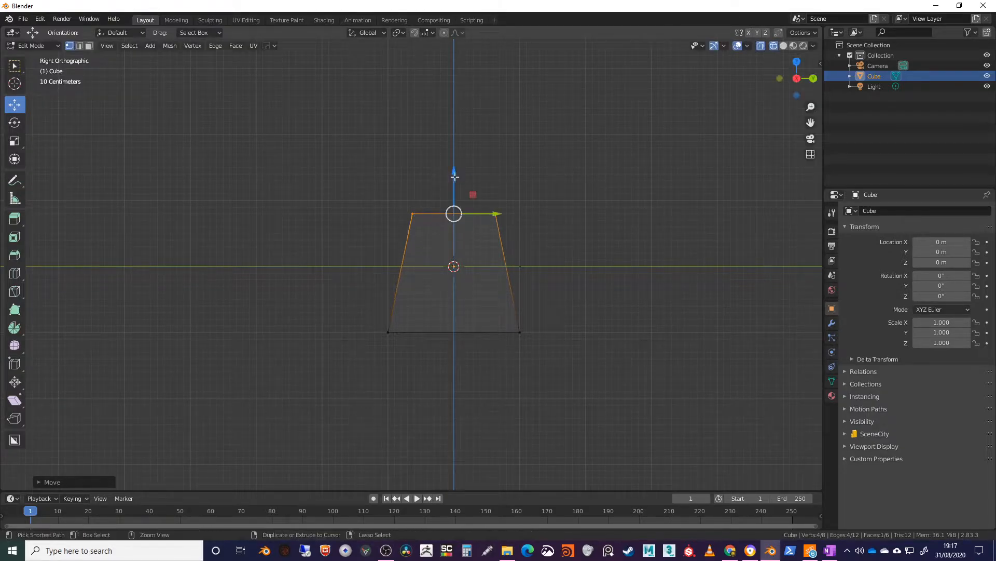
- Select the bottom vertices and raise them along Z to the ground plane, using snapped increments
drag(345, 310, 685, 375)
ctrl+drag(455, 292, 454, 224)
mouse_move(550, 207)
middle_down()
mouse_move(659, 263)
mouse_move(647, 289)
mouse_move(658, 276)
mouse_move(652, 223)
mouse_move(541, 207)
mouse_move(559, 211)
middle_up()
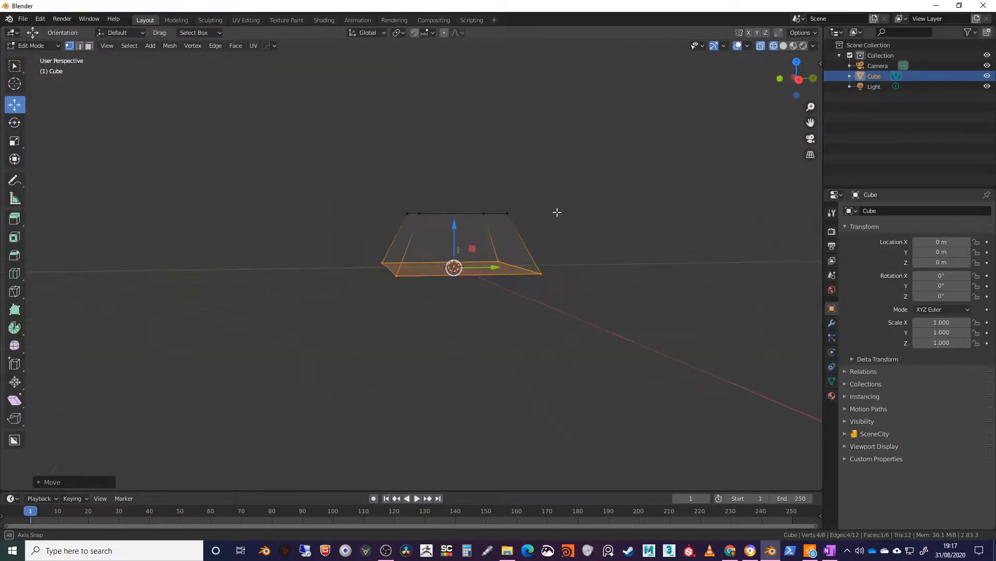
click(798, 78)
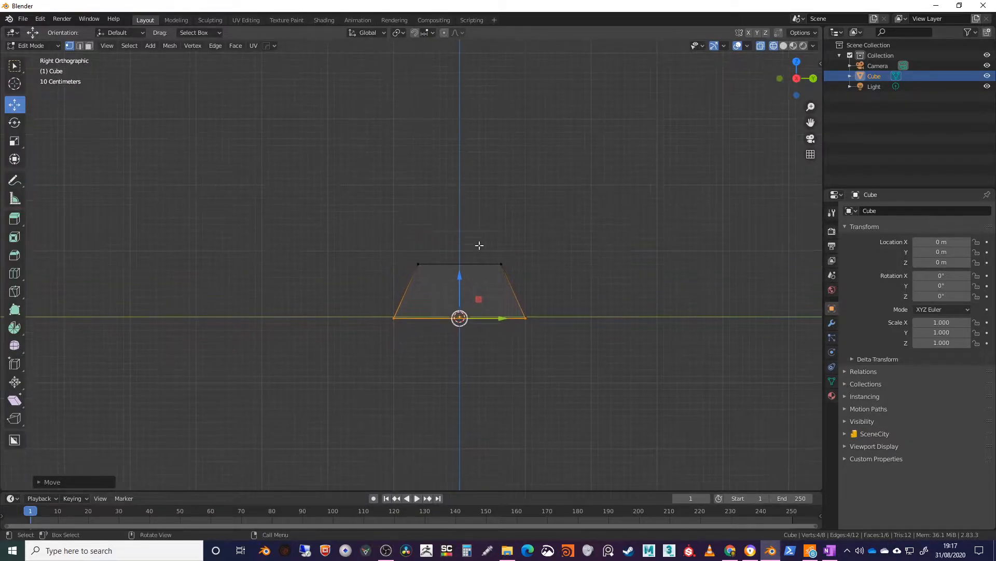
- Select the top vertices, raise them slightly along Z, and clear the selection
drag(383, 246, 585, 285)
drag(461, 219, 463, 203)
middle_drag(601, 272, 127, 83)
click(581, 263)
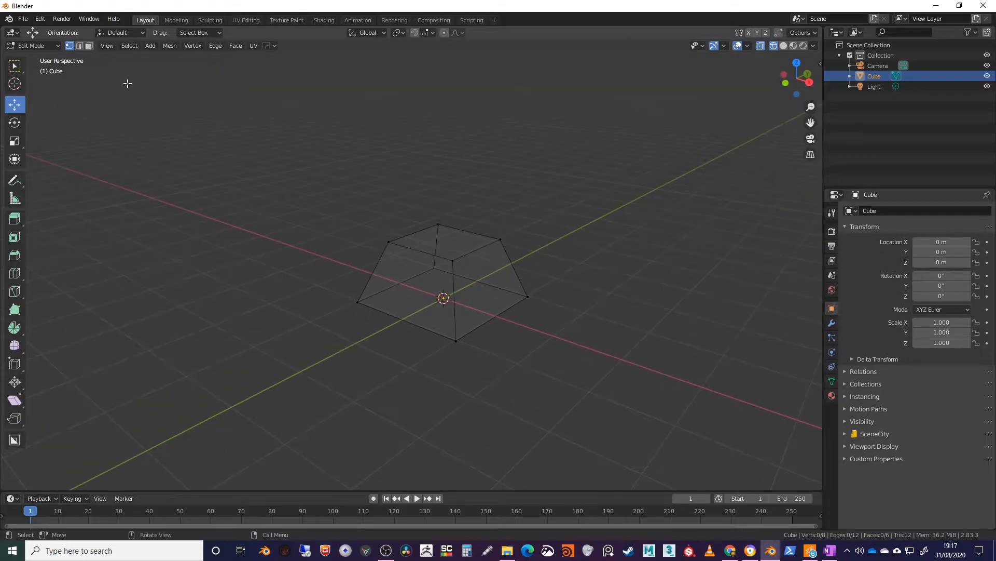
- Bevel the four slanted corner edges of the tapered block with 3 segments and a width of about 0.19 m
click(80, 46)
shift+middle_drag(654, 334, 644, 338)
click(357, 271)
shift+click(419, 244)
shift+click(502, 275)
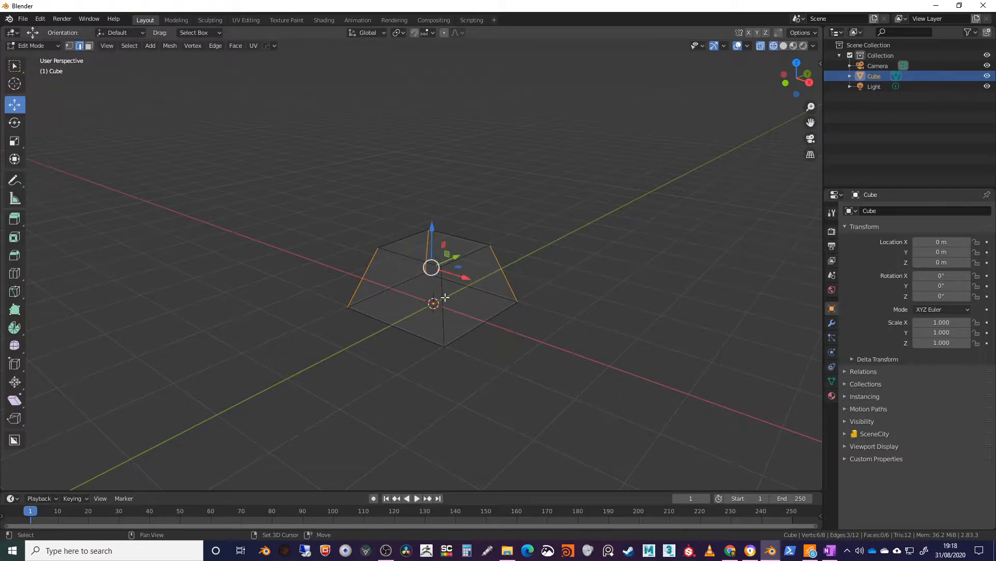
shift+click(445, 321)
middle_drag(525, 192, 548, 221)
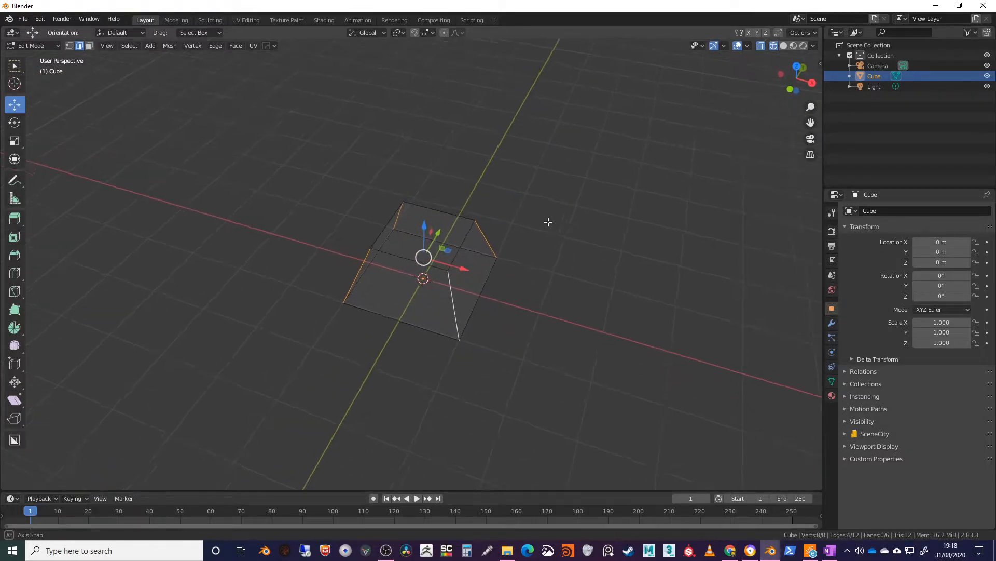
right_click(437, 132)
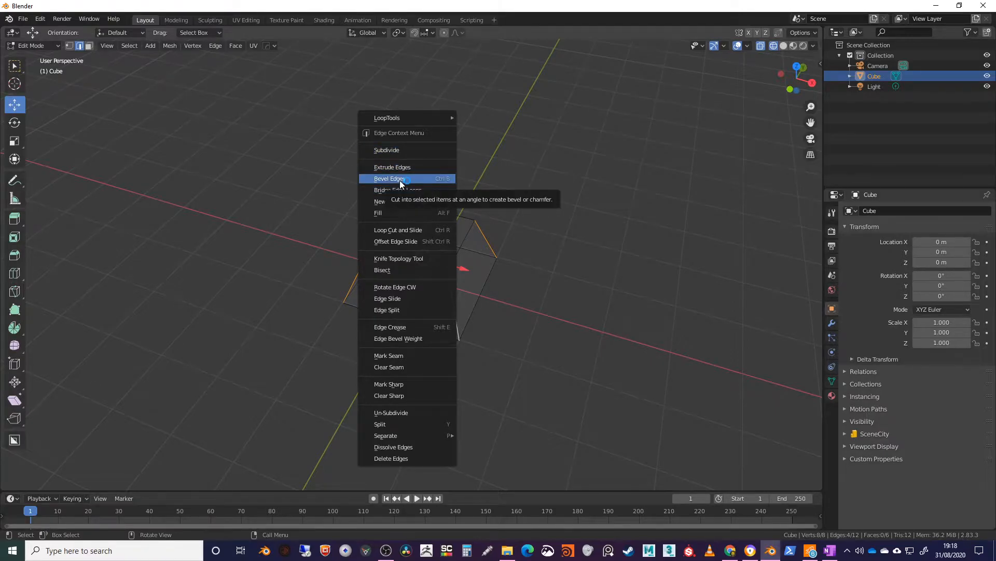
click(426, 179)
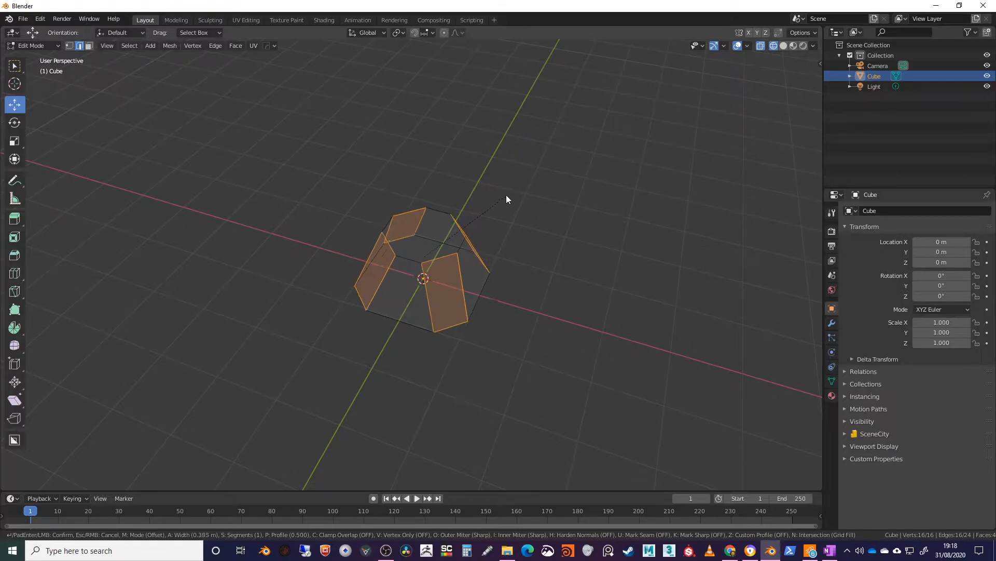
scroll(503, 196, up, 1)
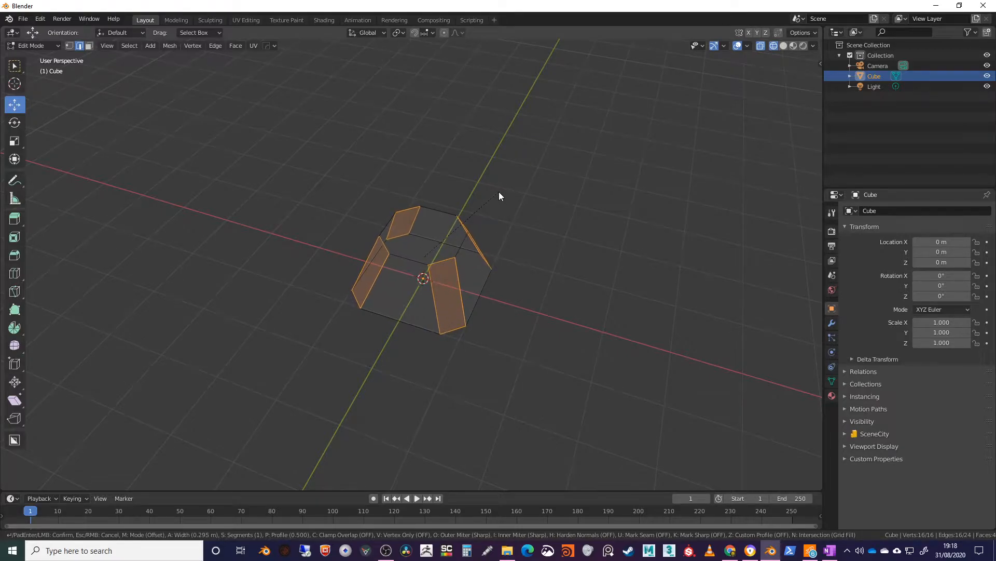
scroll(500, 192, up, 1)
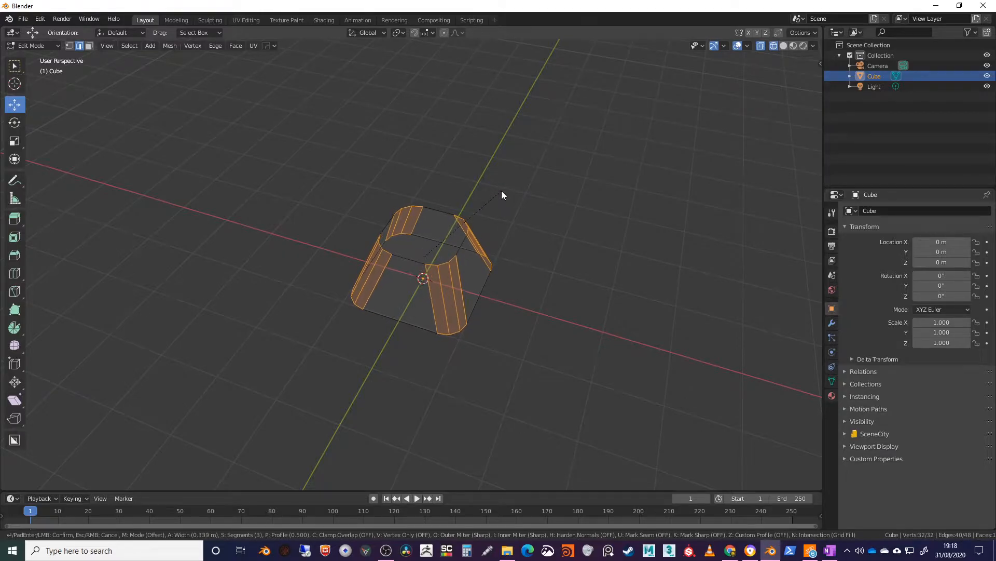
text(0.25)
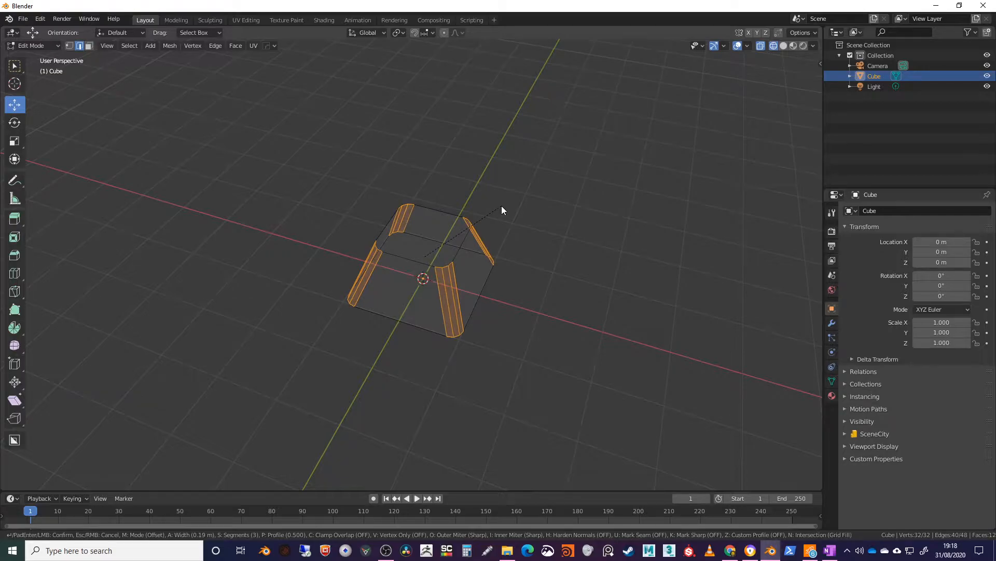
click(501, 205)
- Set the bevel offset of the corner edges to 0.2 m and clear the selection
middle_drag(541, 184, 280, 377)
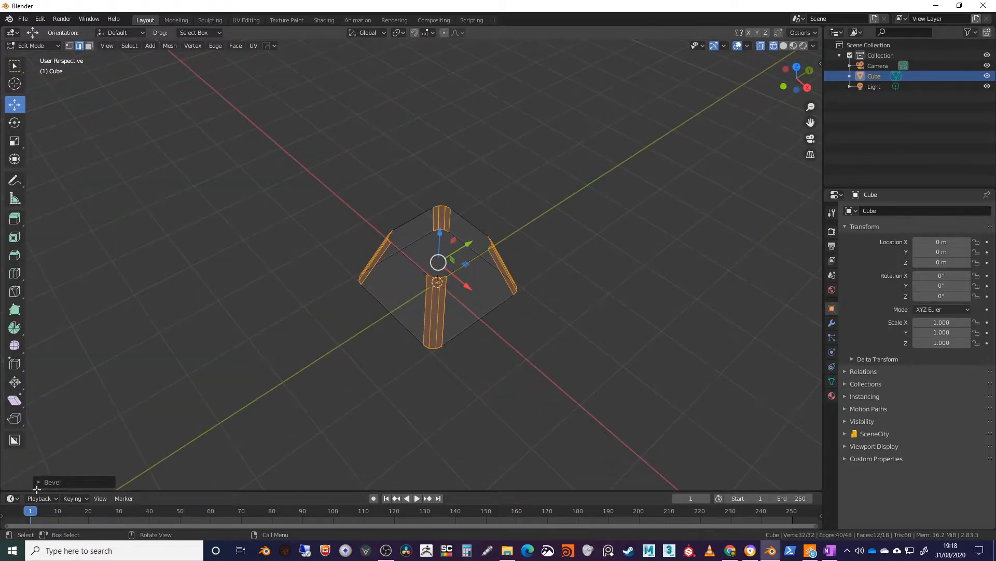
middle_drag(354, 197, 235, 345)
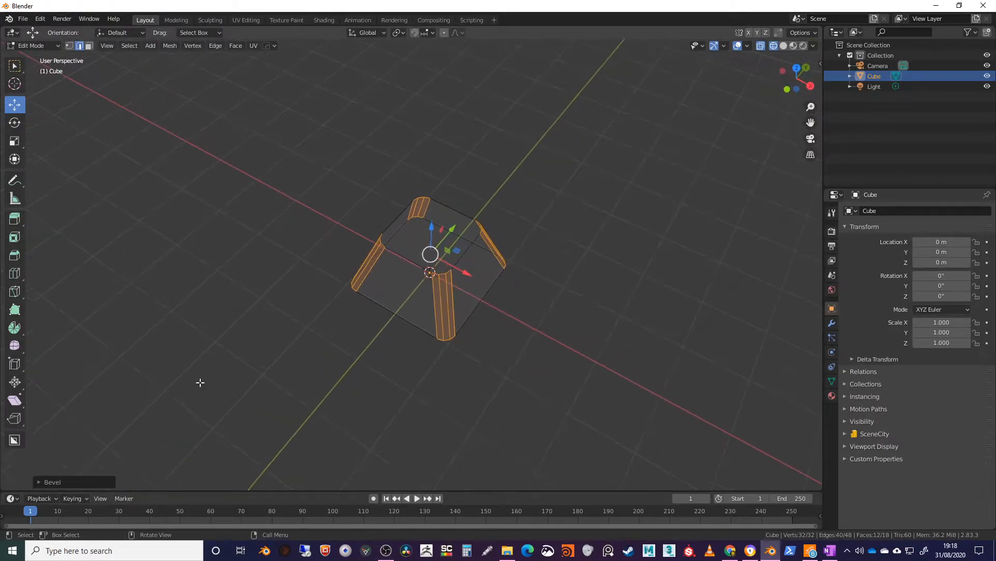
click(39, 481)
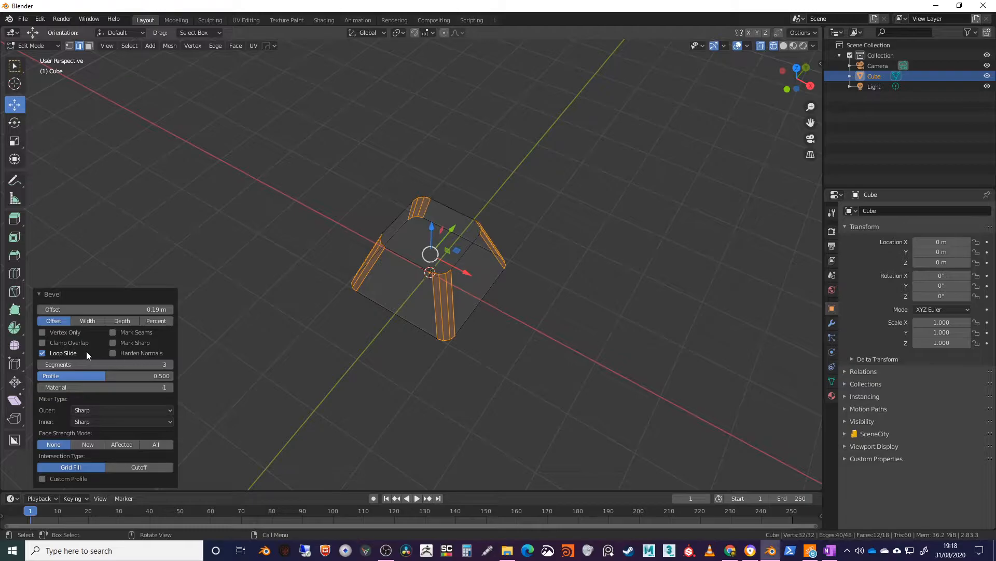
click(147, 310)
key(ctrl+a)
text(0.2)
key(Return)
middle_drag(289, 222, 276, 307)
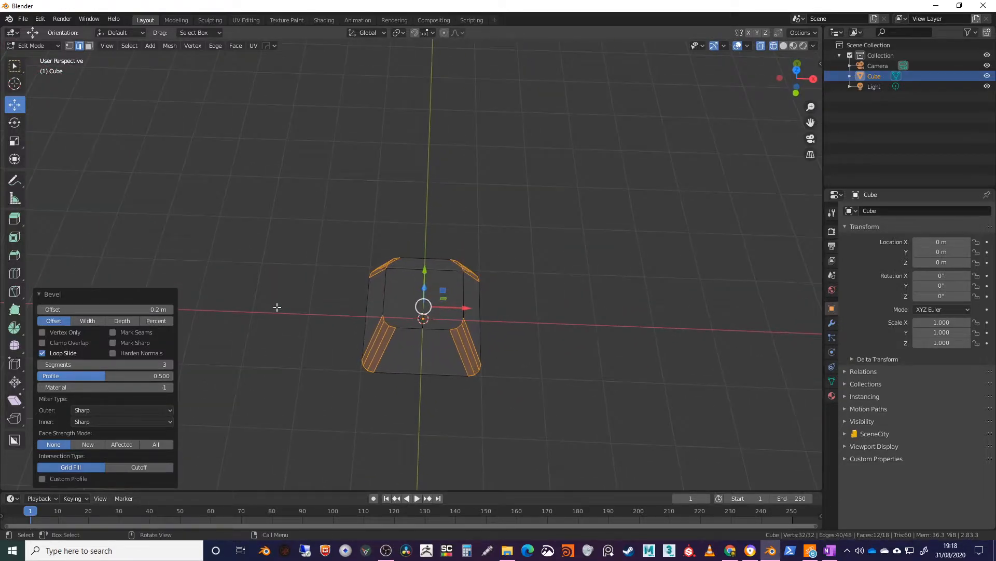
click(39, 294)
click(328, 224)
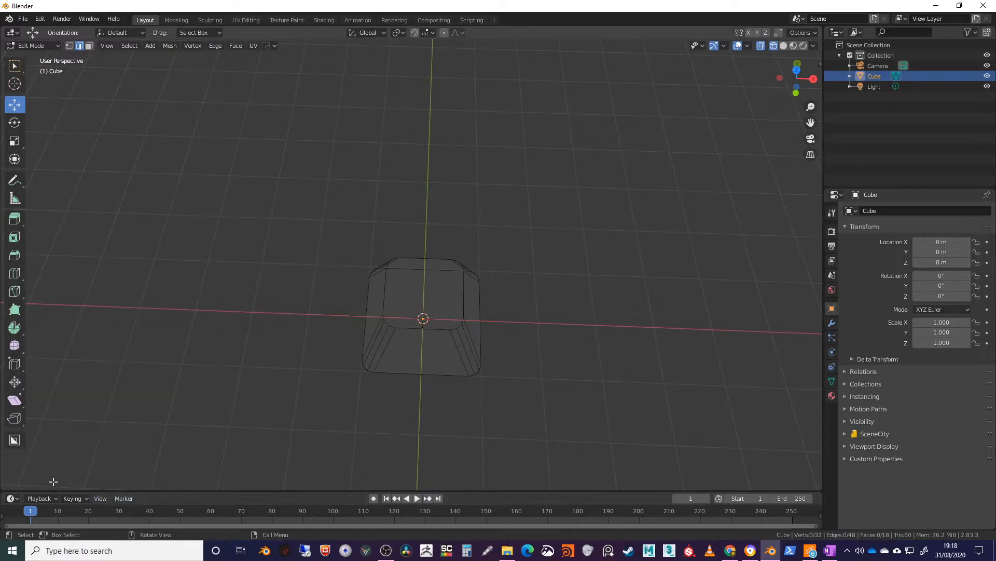
- Select the block's top face in face selection mode and inset it slightly
mouse_move(251, 294)
middle_down()
mouse_move(571, 332)
mouse_move(680, 298)
mouse_move(576, 298)
mouse_move(549, 260)
mouse_move(552, 321)
mouse_move(436, 218)
mouse_move(442, 176)
mouse_move(498, 303)
mouse_move(554, 320)
mouse_move(513, 287)
mouse_move(249, 280)
middle_up()
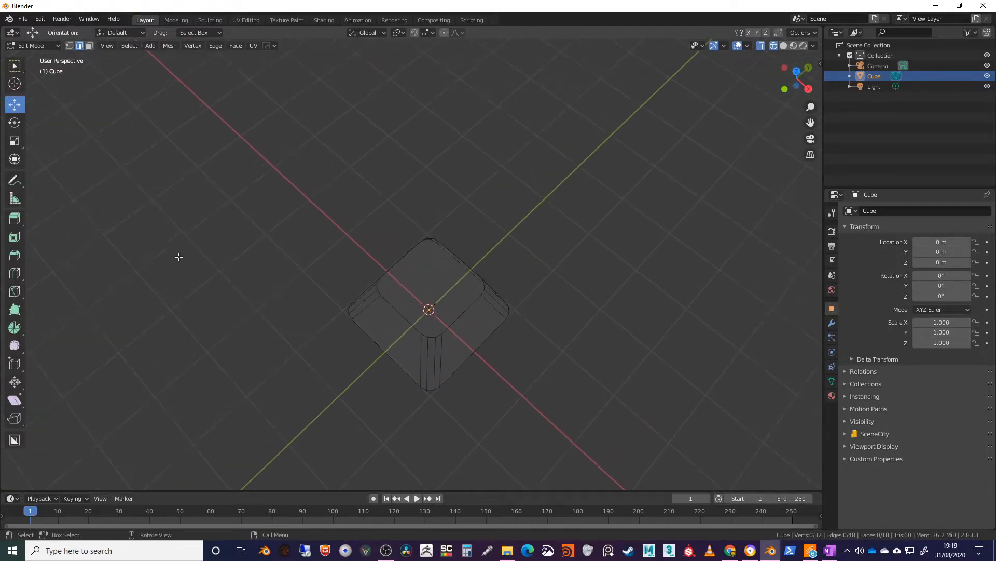
click(88, 46)
click(430, 285)
middle_drag(551, 320, 544, 273)
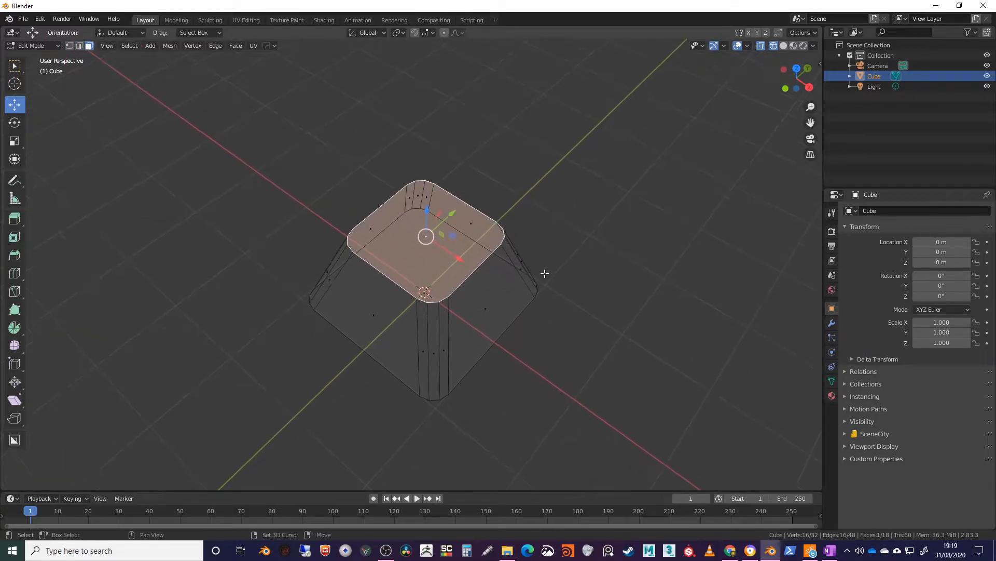
click(14, 239)
middle_drag(391, 247, 427, 231)
drag(426, 186, 424, 197)
- Bevel the outer edge loop around the block's top with 3 segments and a width of about 0.033 m
middle_drag(424, 197, 456, 285)
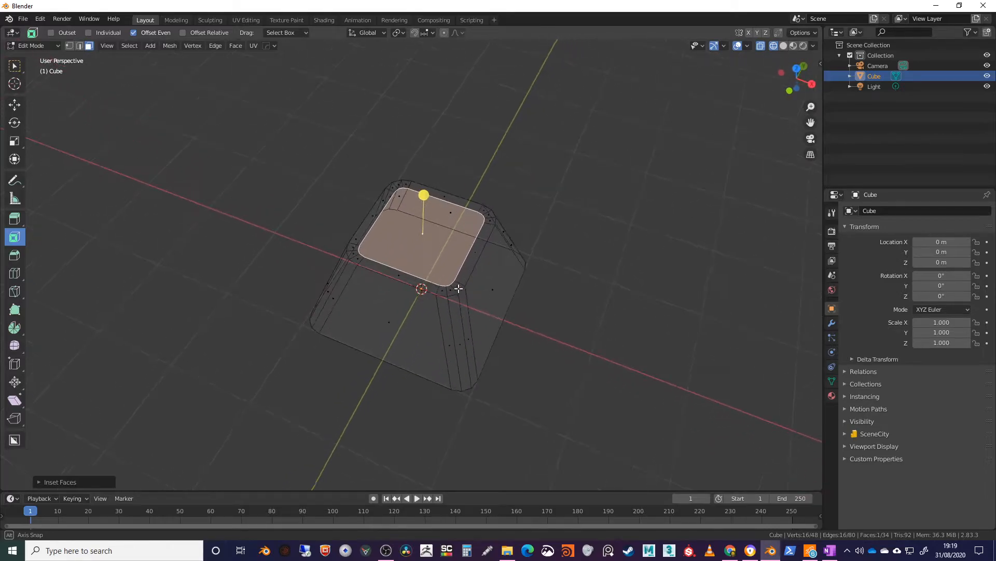
scroll(424, 196, up, 4)
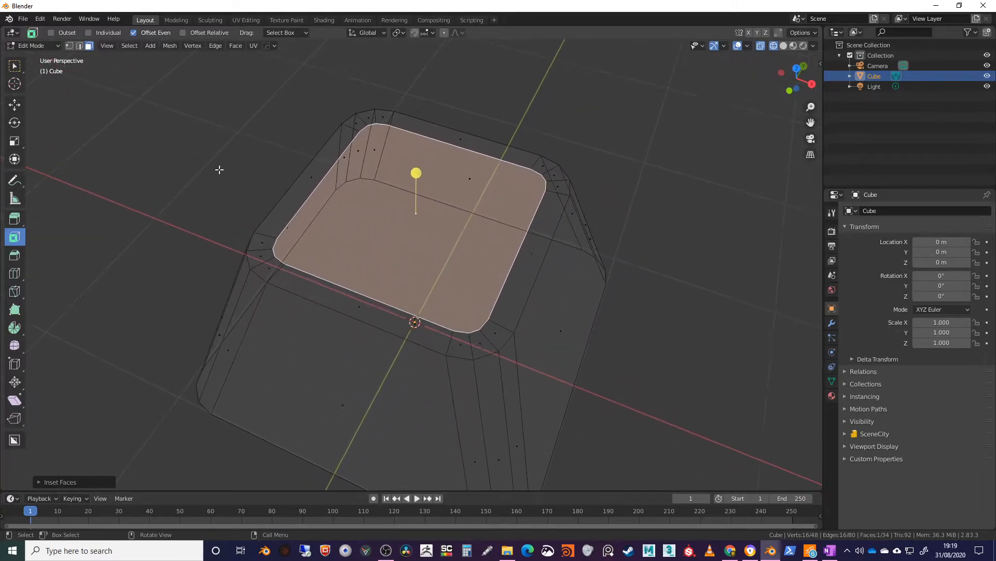
click(79, 46)
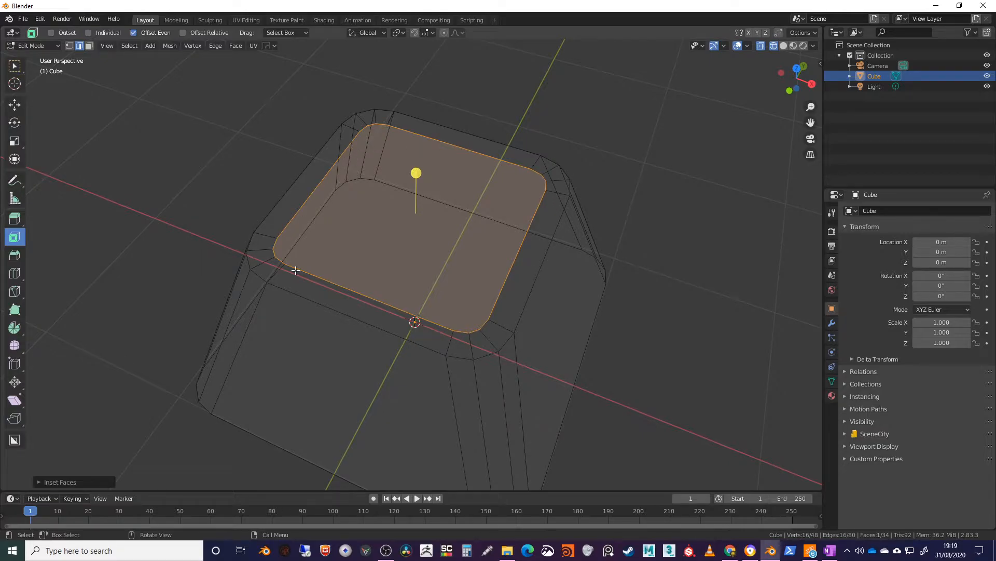
alt+click(528, 297)
middle_drag(583, 189, 560, 172)
scroll(560, 171, up, 3)
scroll(562, 138, down, 5)
middle_drag(544, 166, 538, 193)
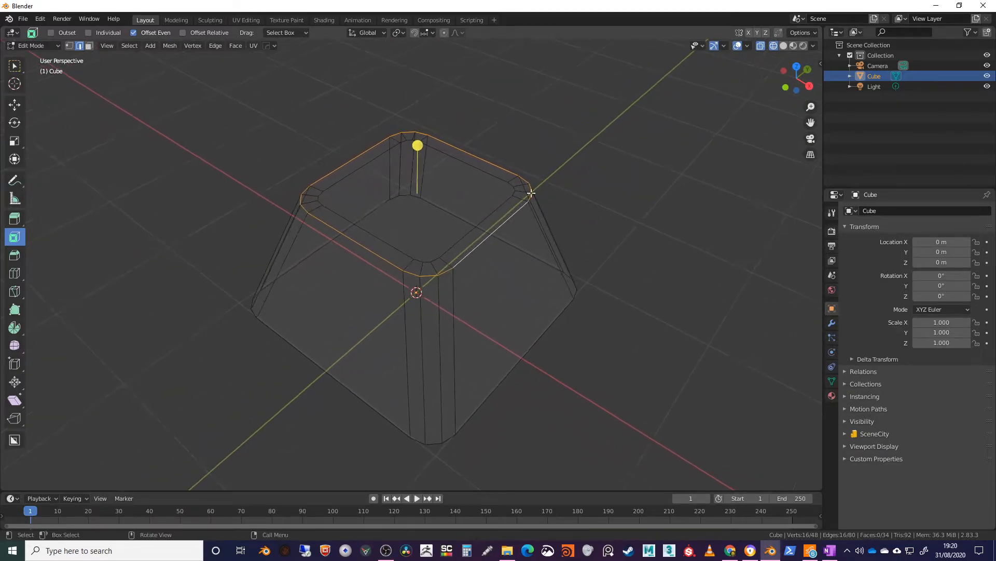
middle_drag(492, 153, 529, 156)
right_click(520, 114)
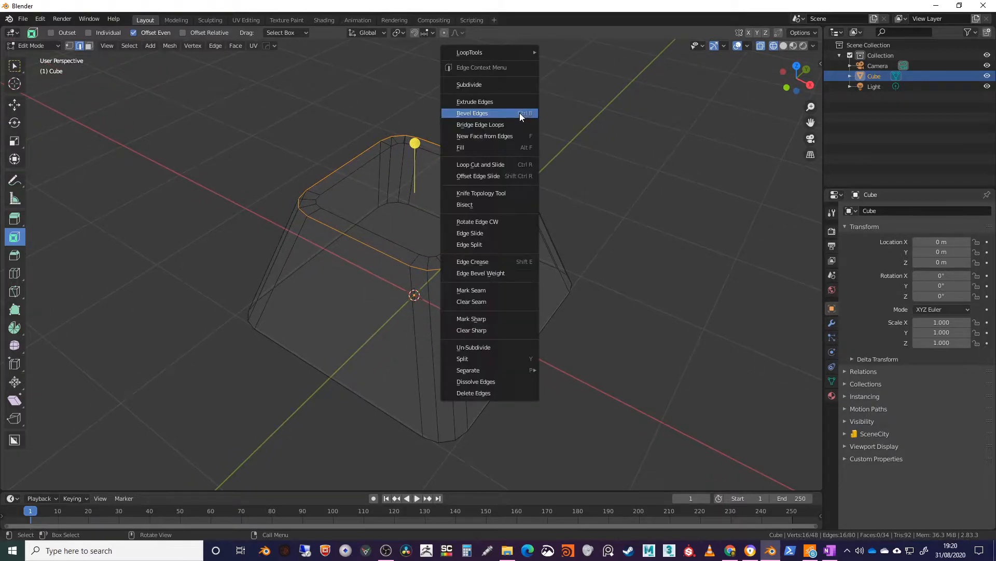
click(497, 113)
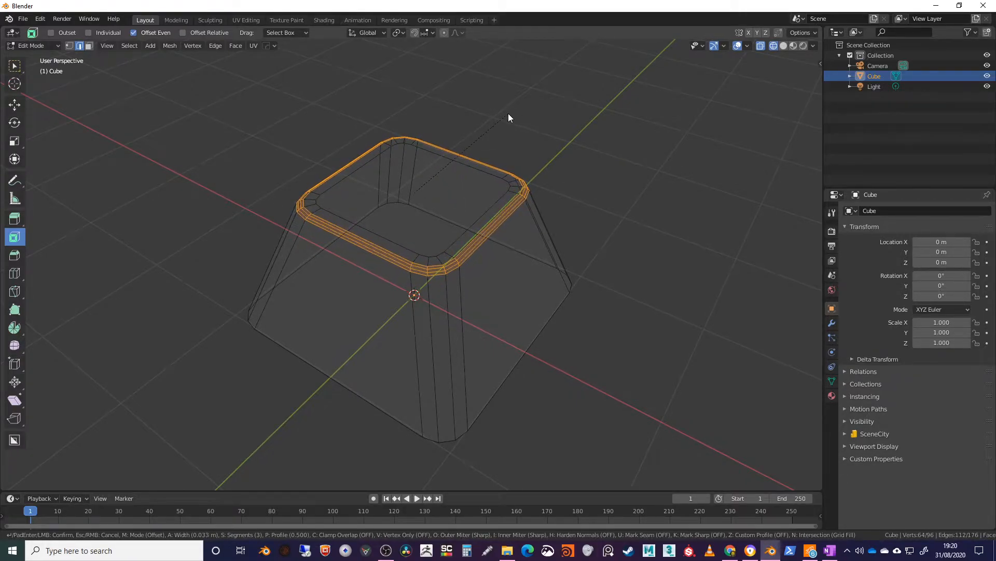
click(510, 114)
- Select the inset top face for moving and enable proportional editing with Sphere falloff
middle_drag(534, 160, 586, 219)
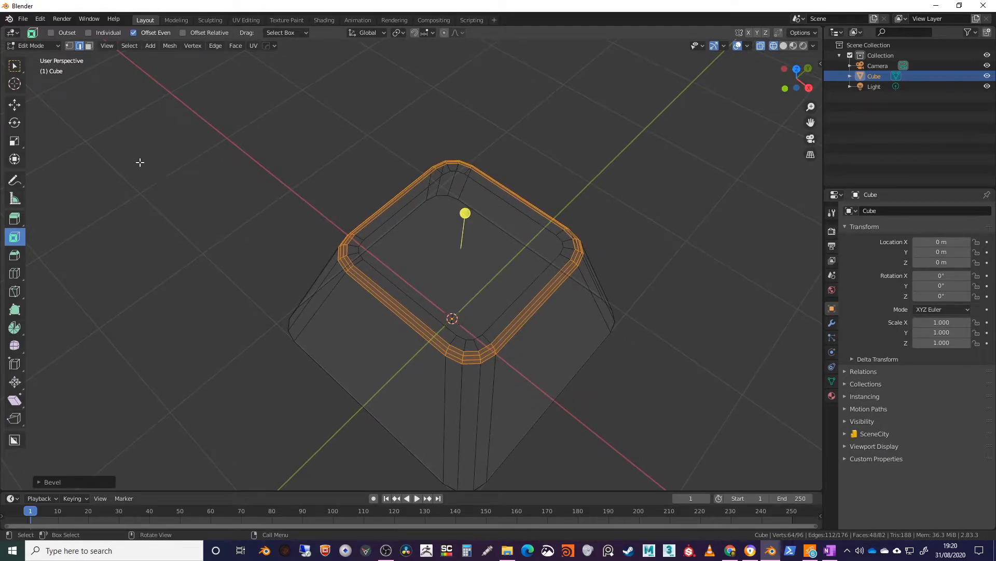
click(88, 48)
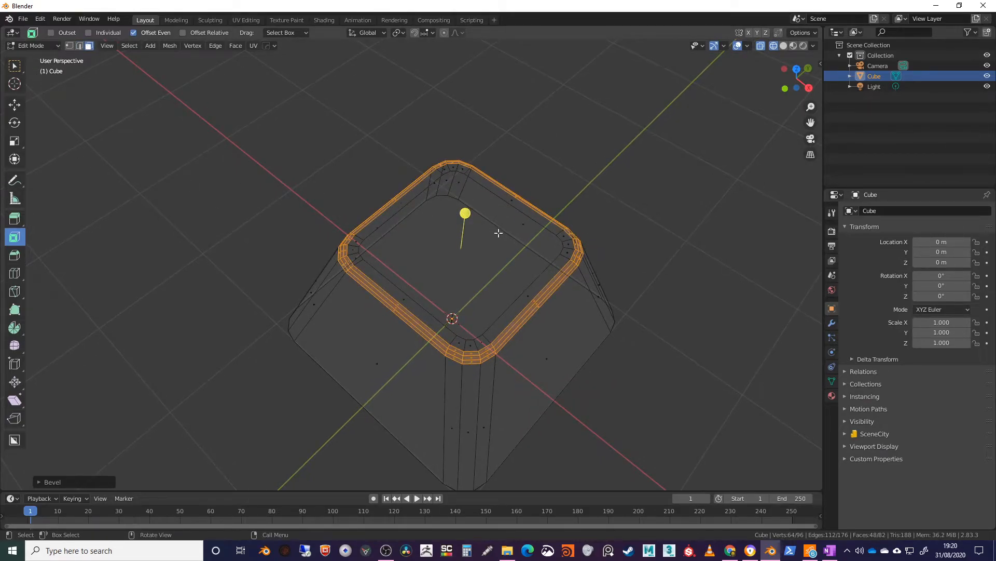
click(486, 239)
click(464, 245)
middle_drag(465, 247, 626, 225)
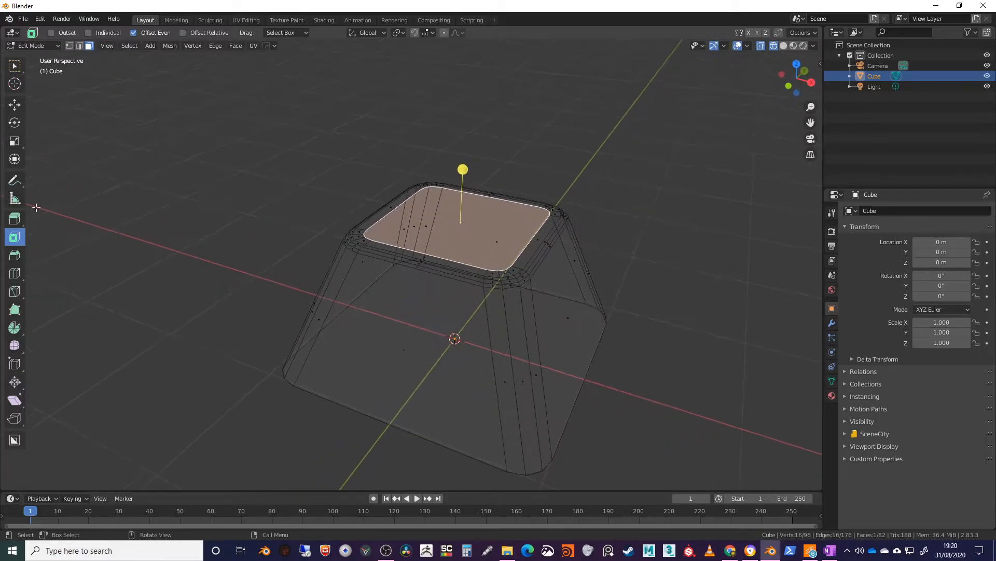
click(14, 105)
middle_drag(423, 193, 496, 256)
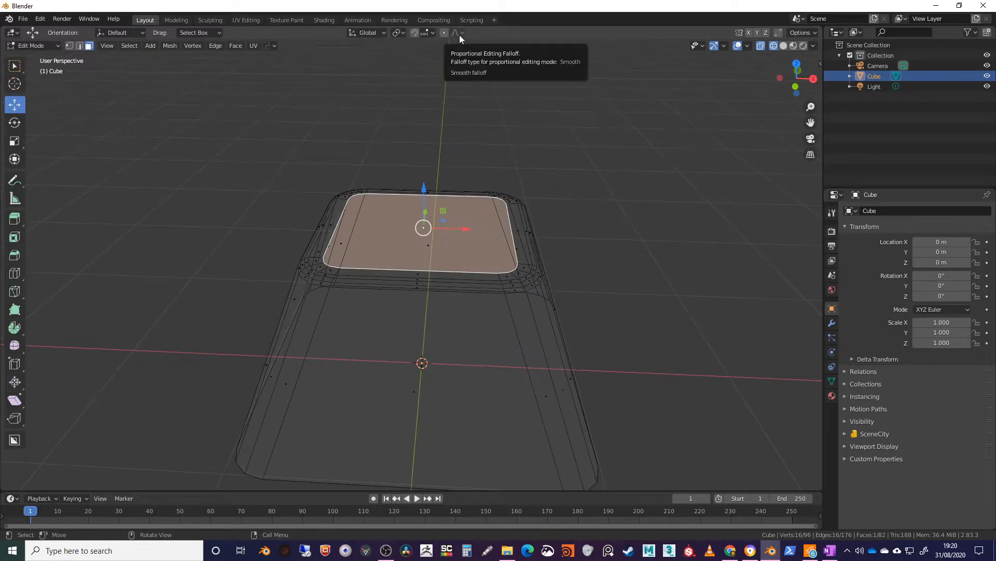
click(444, 33)
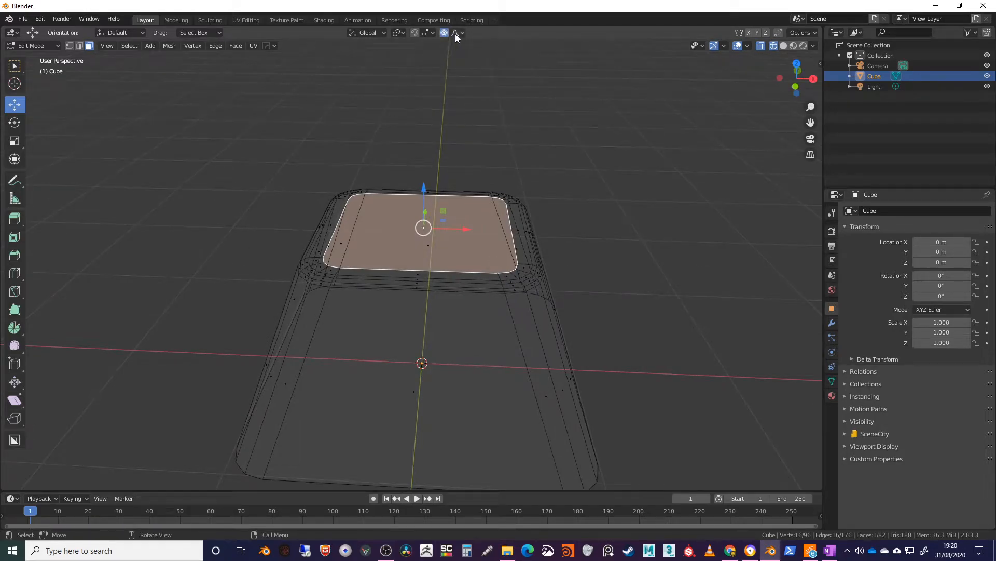
click(461, 33)
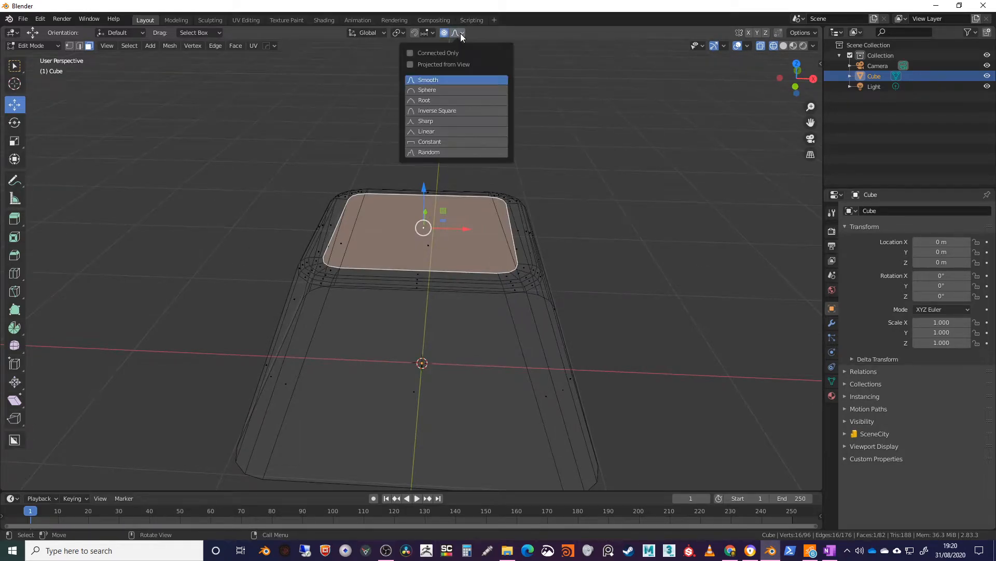
click(455, 89)
- Lower the inset top face about 0.038 m along Z and set the proportional size to 0.1
middle_drag(455, 89, 463, 163)
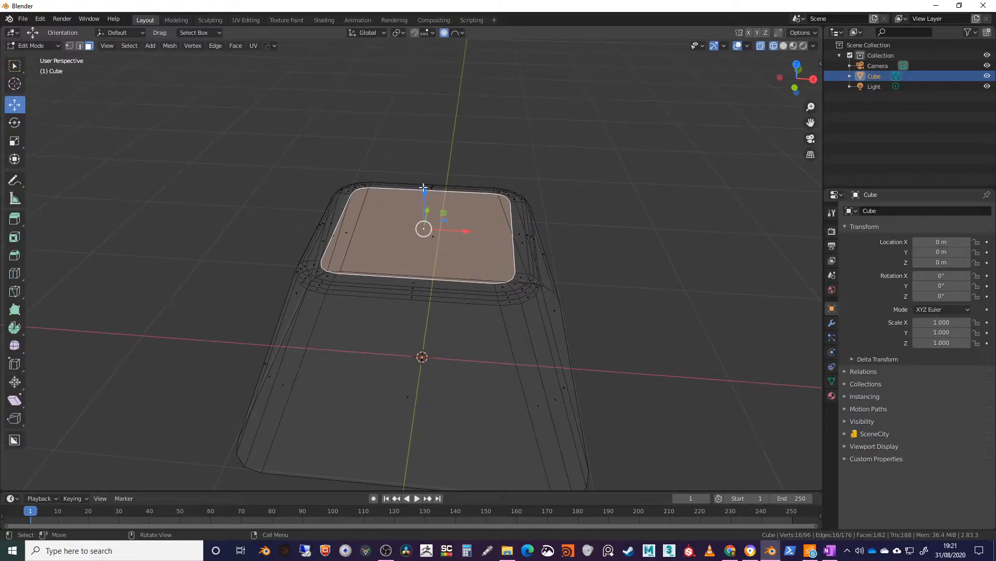
drag(423, 187, 424, 195)
middle_drag(545, 263, 555, 239)
click(56, 483)
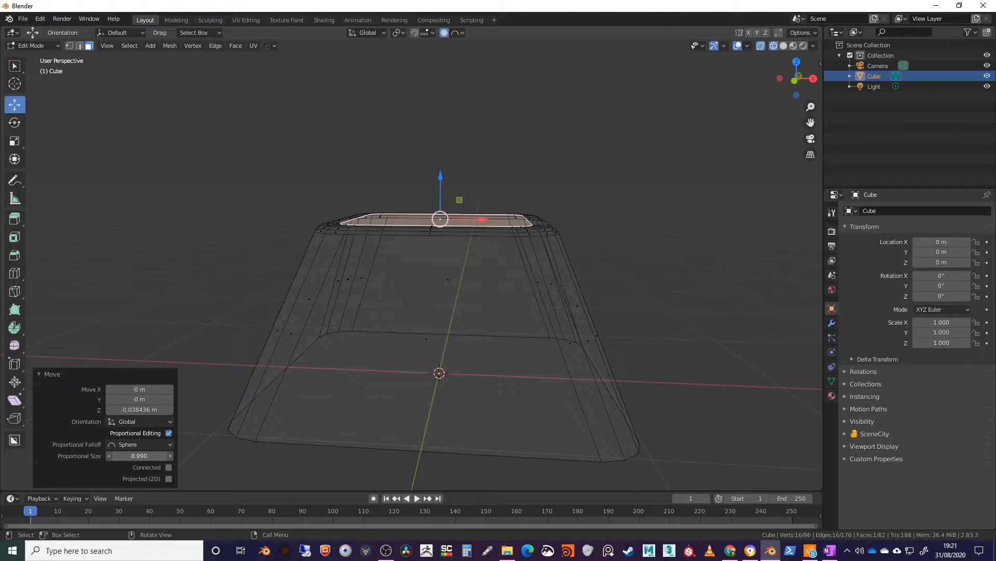
mouse_move(139, 456)
mouse_down()
mouse_move(119, 456)
mouse_move(139, 455)
mouse_up()
- Display the block in Solid shading with MatCap lighting, using the glossy red material
middle_drag(602, 202, 592, 205)
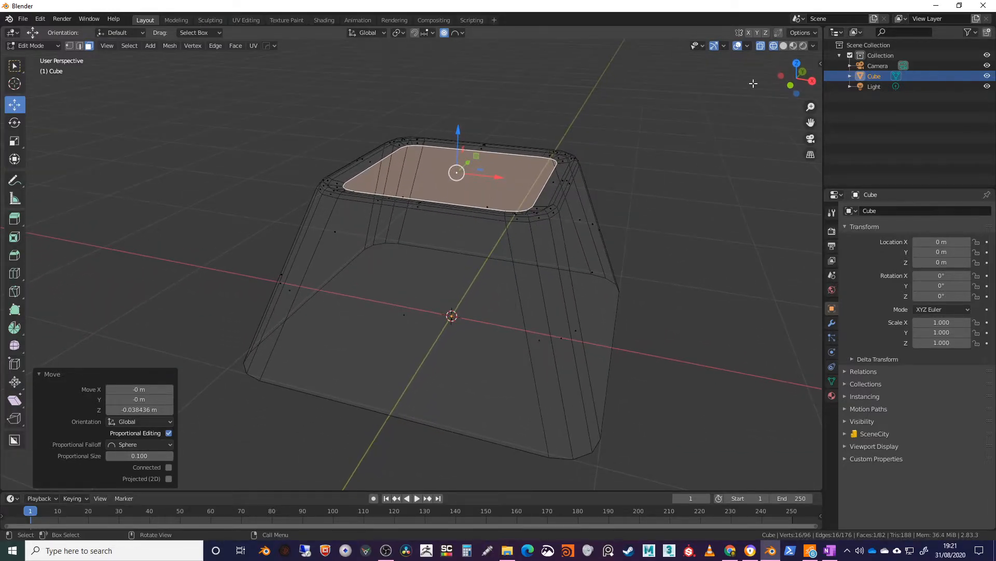
click(793, 46)
mouse_move(606, 146)
middle_down()
mouse_move(603, 170)
mouse_move(623, 127)
middle_up()
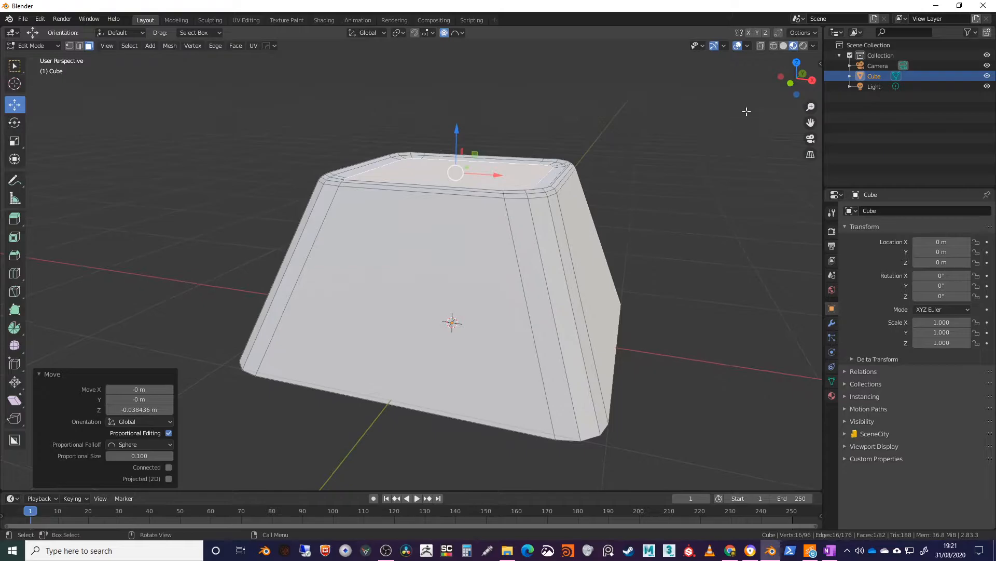
click(784, 46)
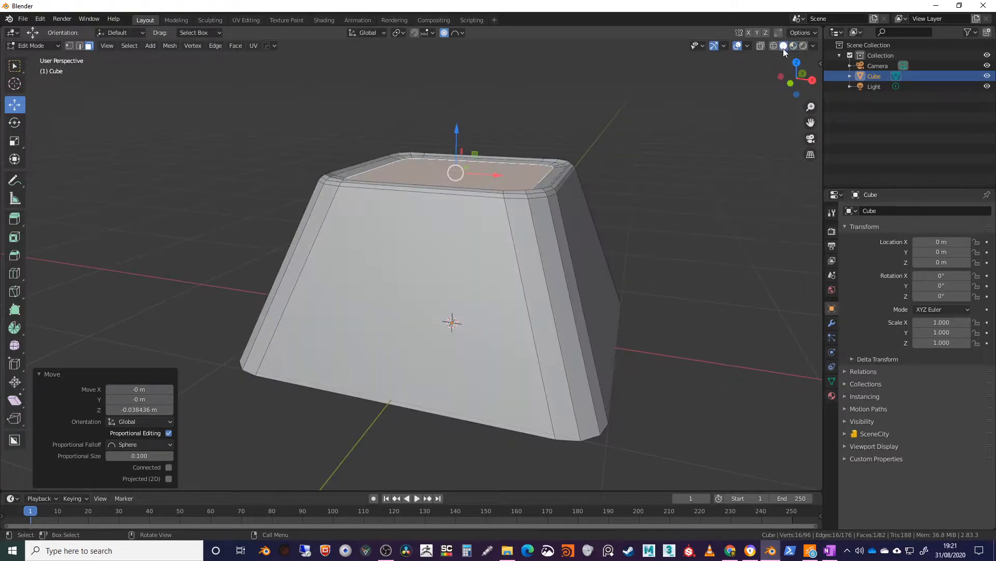
click(812, 45)
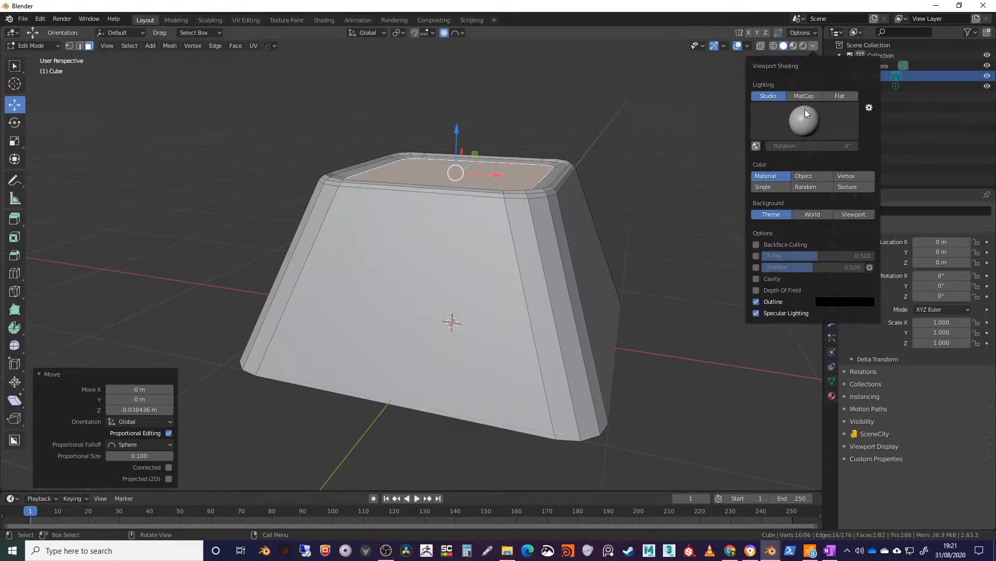
click(806, 96)
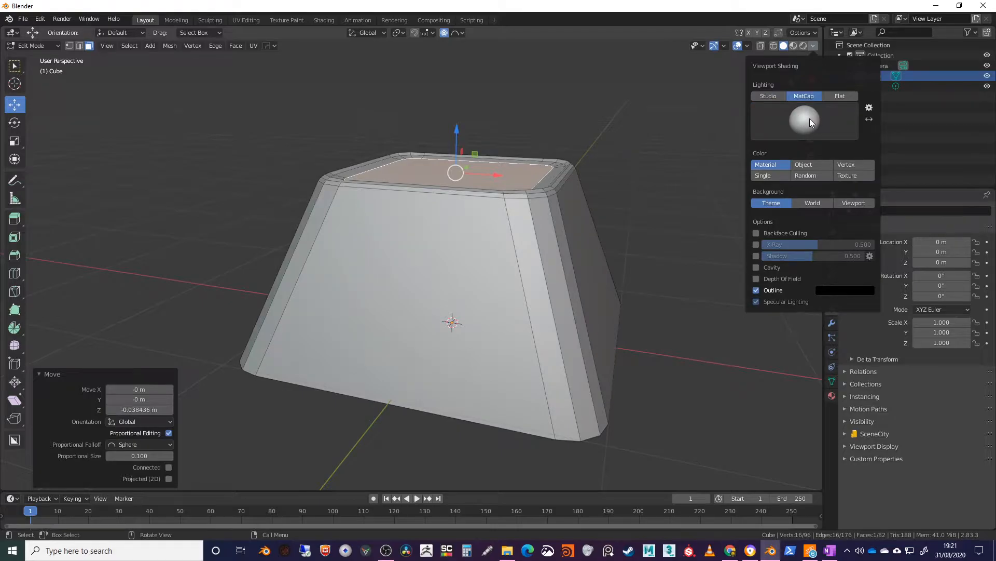
click(810, 118)
click(821, 120)
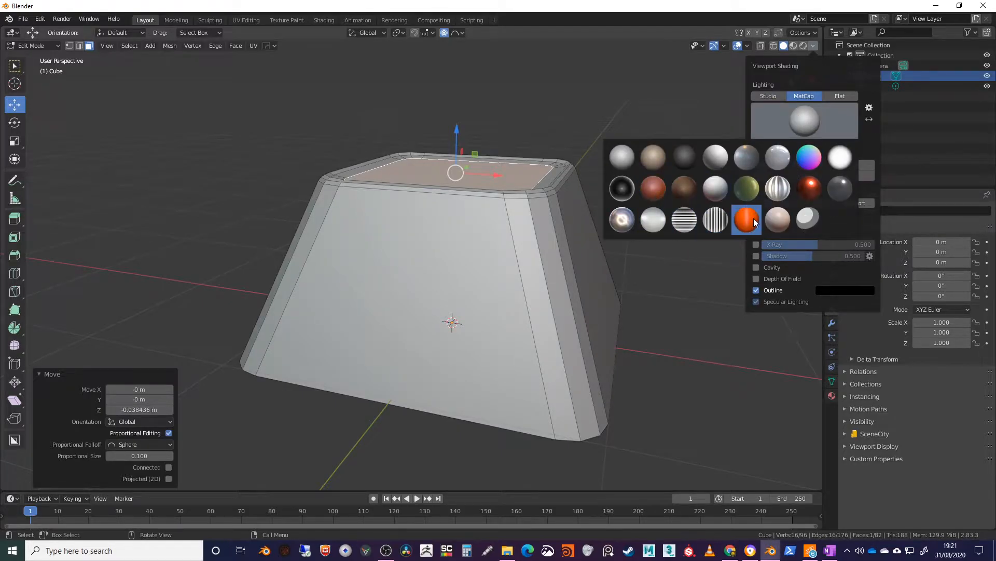
click(818, 187)
- Switch to Object Mode and apply Shade Smooth to the block
mouse_move(545, 171)
middle_down()
mouse_move(546, 245)
mouse_move(542, 215)
middle_up()
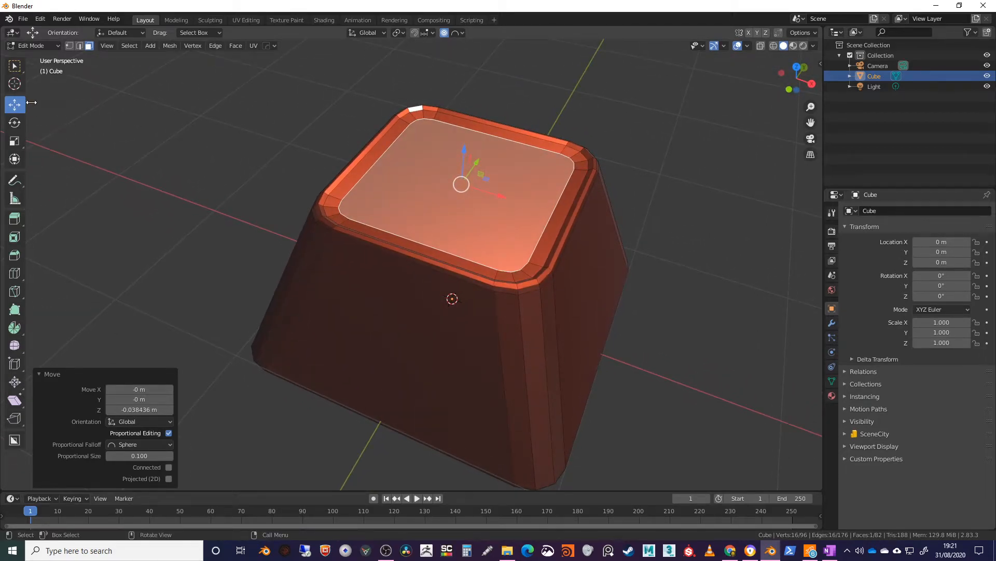
middle_drag(430, 142, 426, 133)
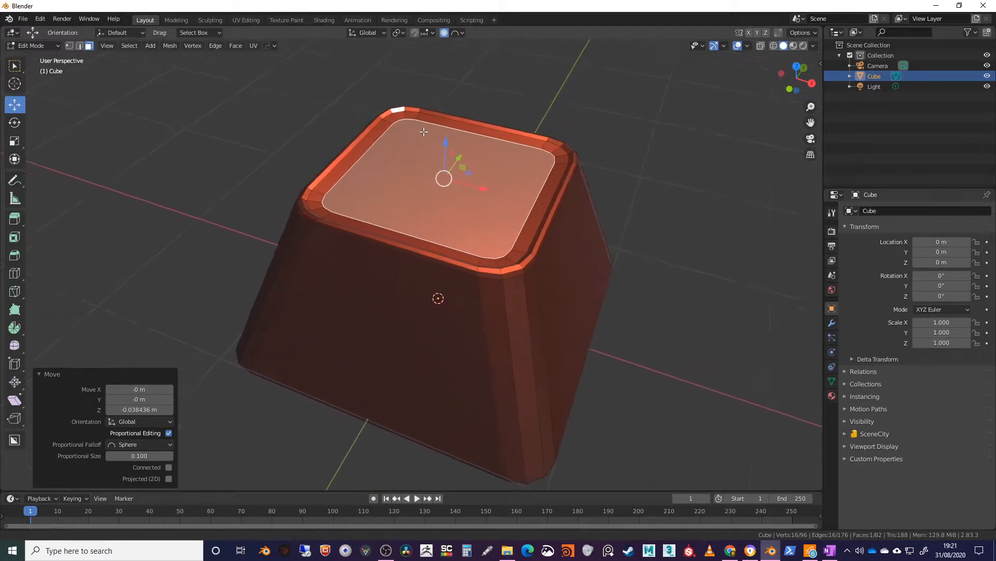
key(Tab)
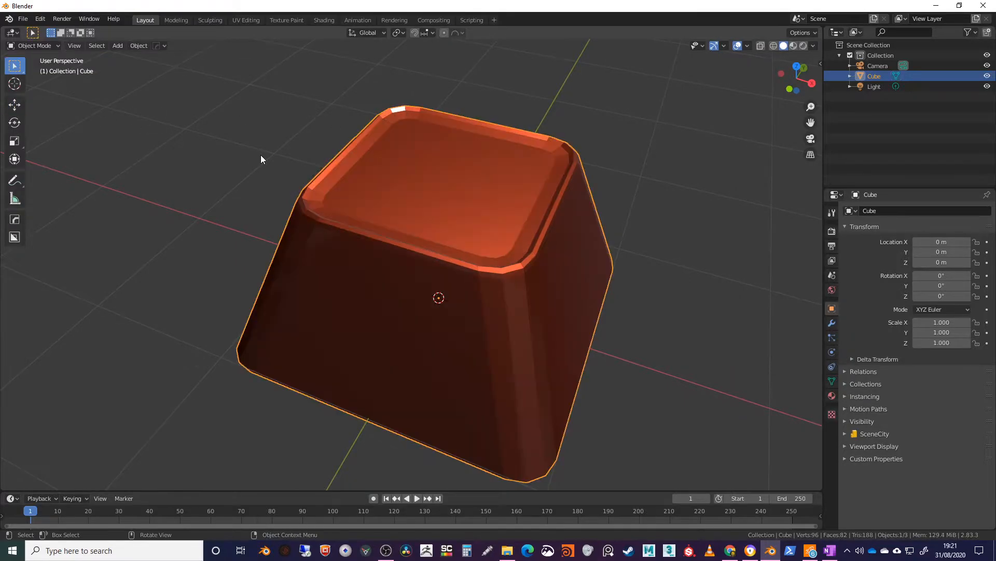
right_click(396, 123)
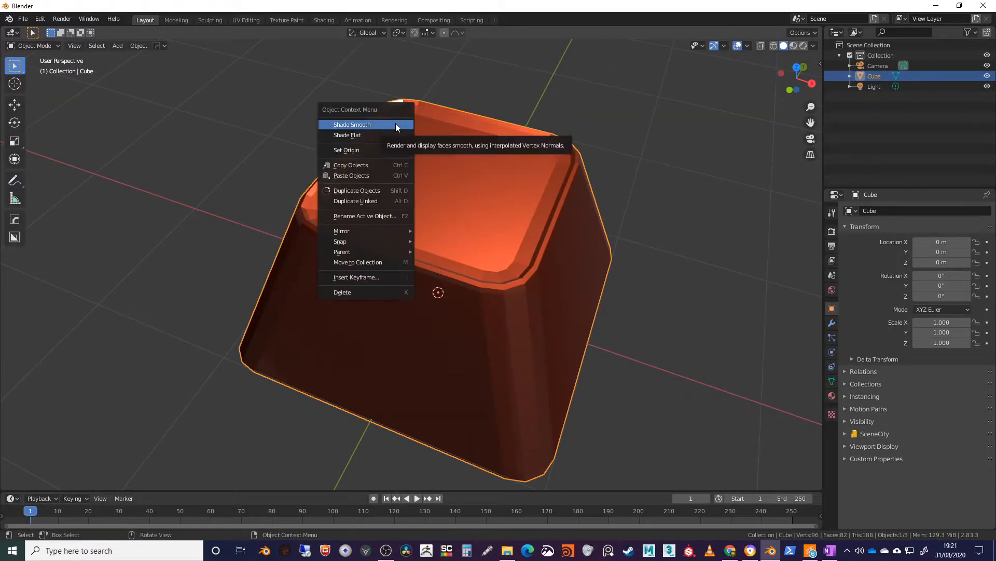
click(395, 123)
middle_drag(407, 185, 436, 148)
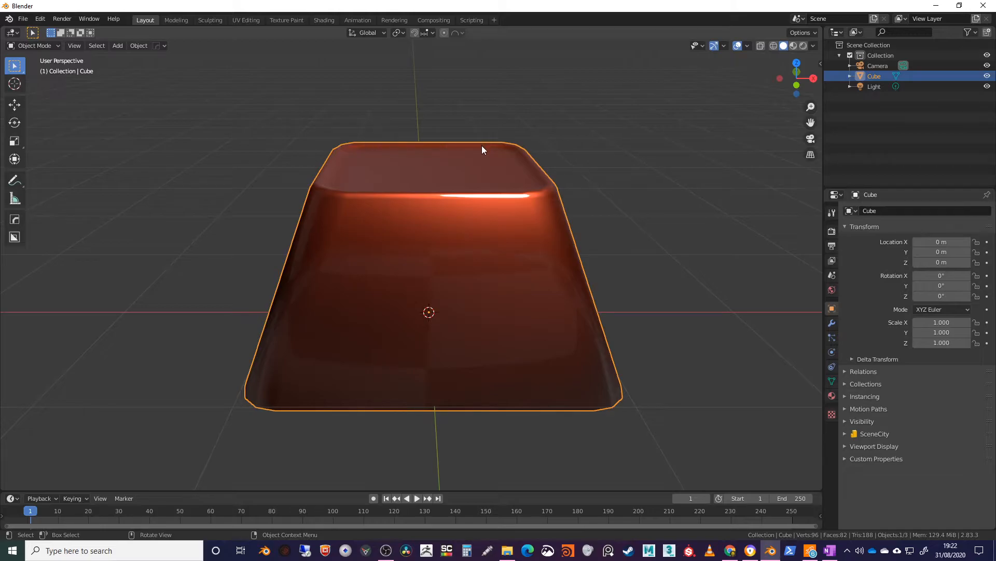
- Return to Edit Mode, clear the selection, and switch to vertex selection
middle_drag(507, 149, 422, 200)
key(Tab)
click(221, 115)
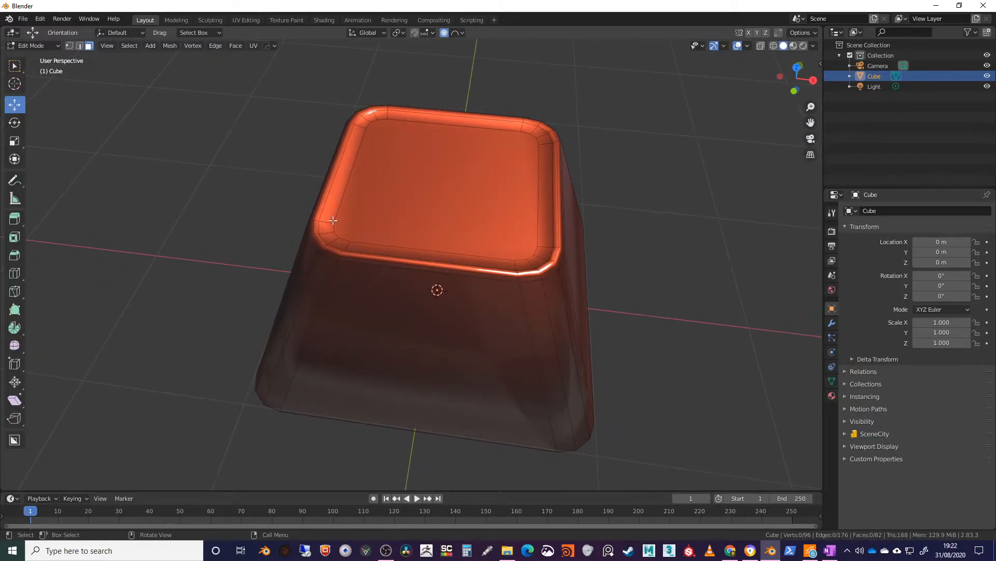
click(13, 275)
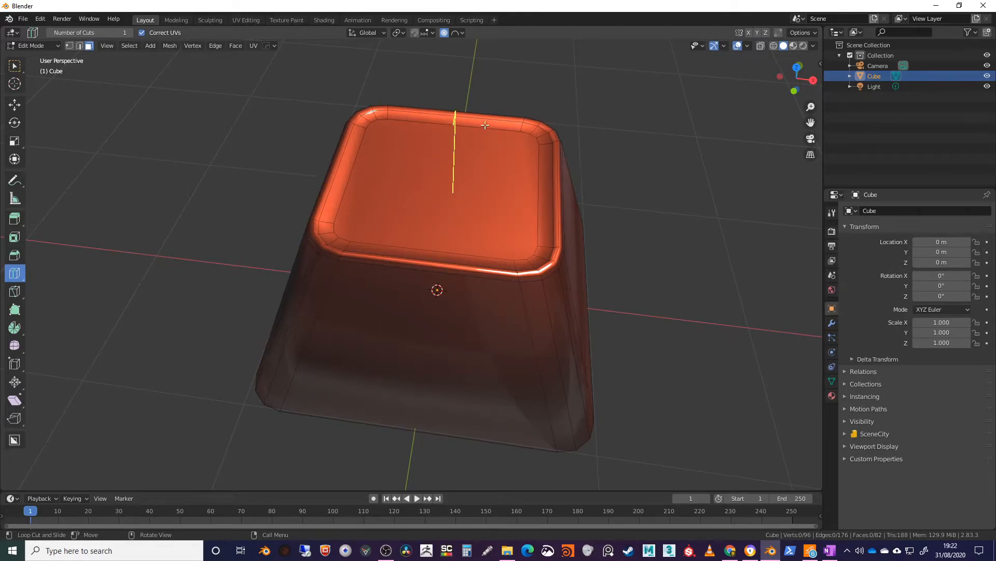
click(14, 66)
middle_drag(189, 223, 457, 269)
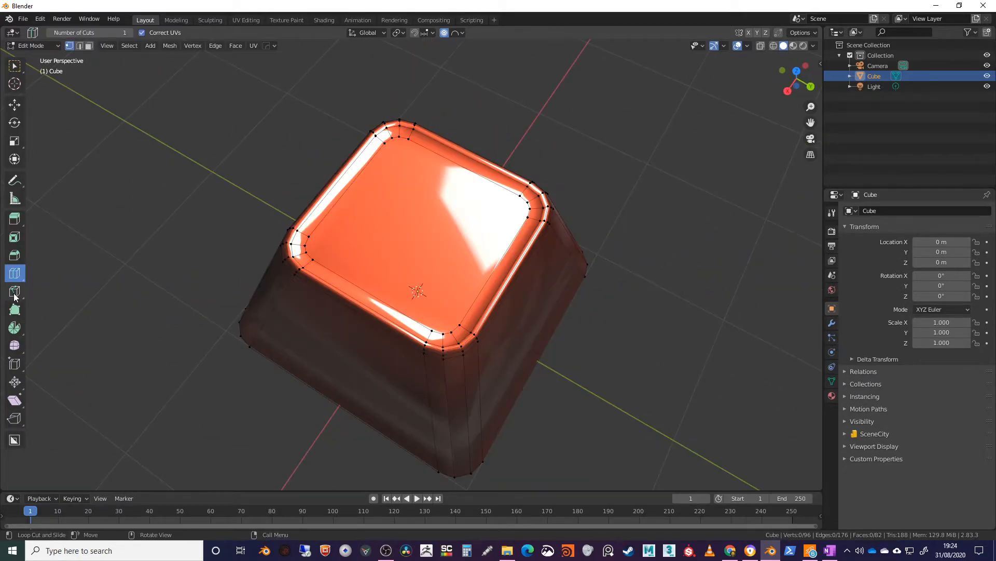
- Knife two parallel cuts across the inset top face, each joining the end vertices of neighbouring rounded corners
click(14, 291)
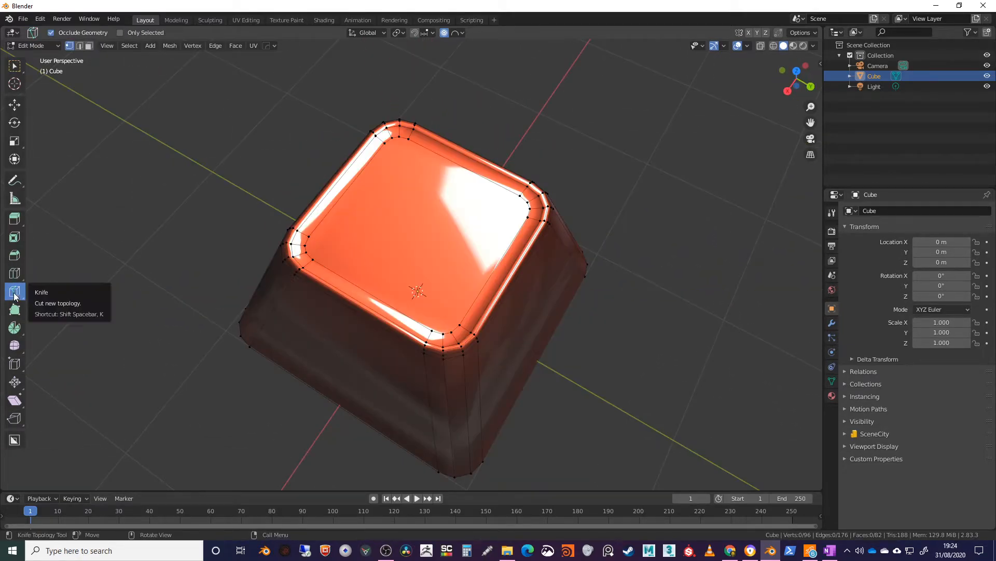
alt+middle_drag(356, 326, 320, 279)
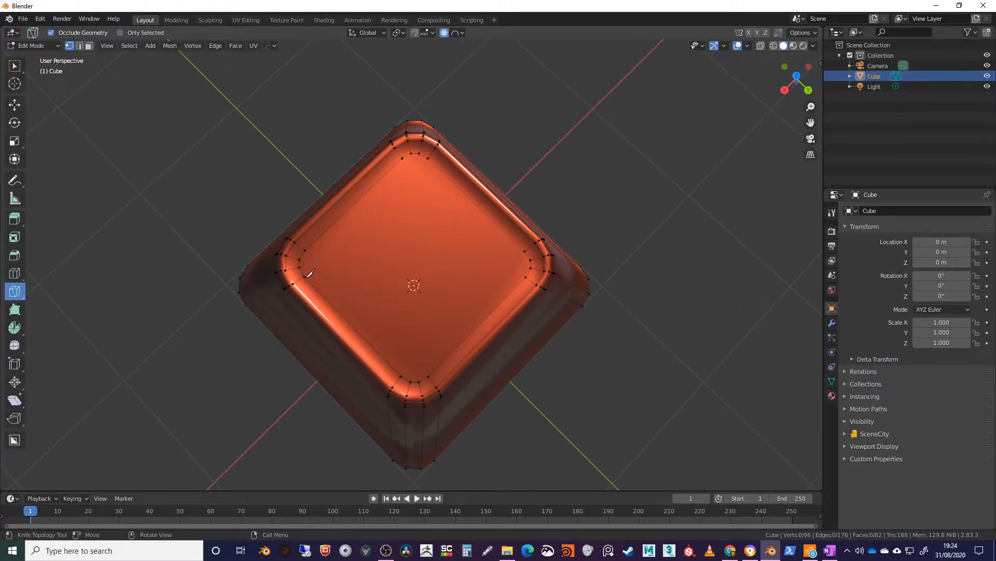
click(304, 276)
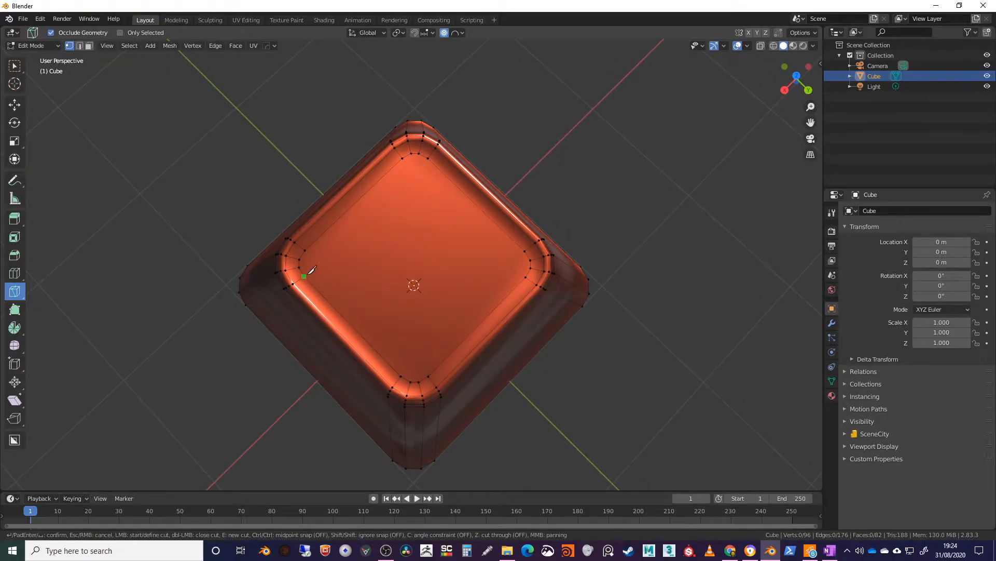
click(430, 158)
key(Return)
click(526, 250)
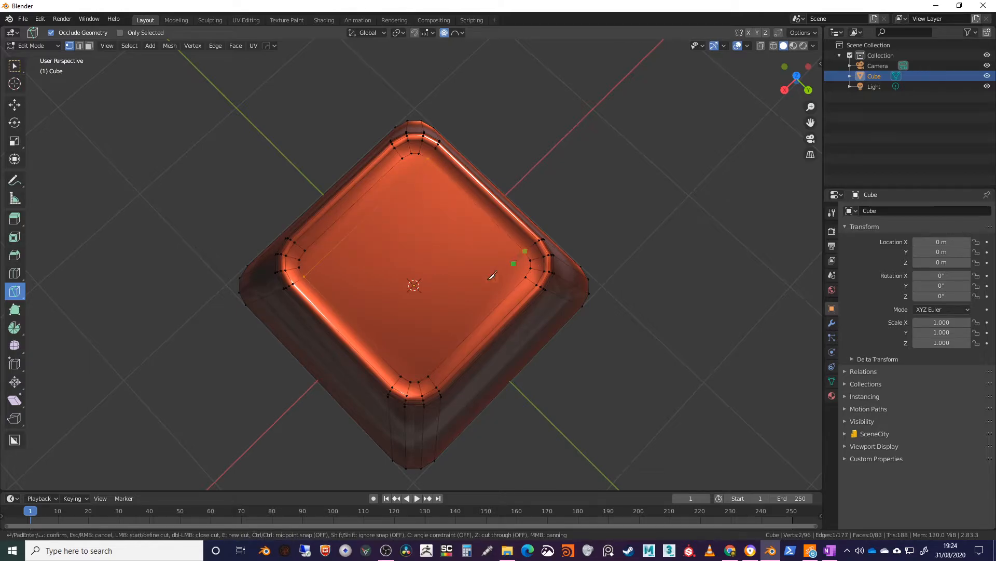
click(406, 370)
key(Return)
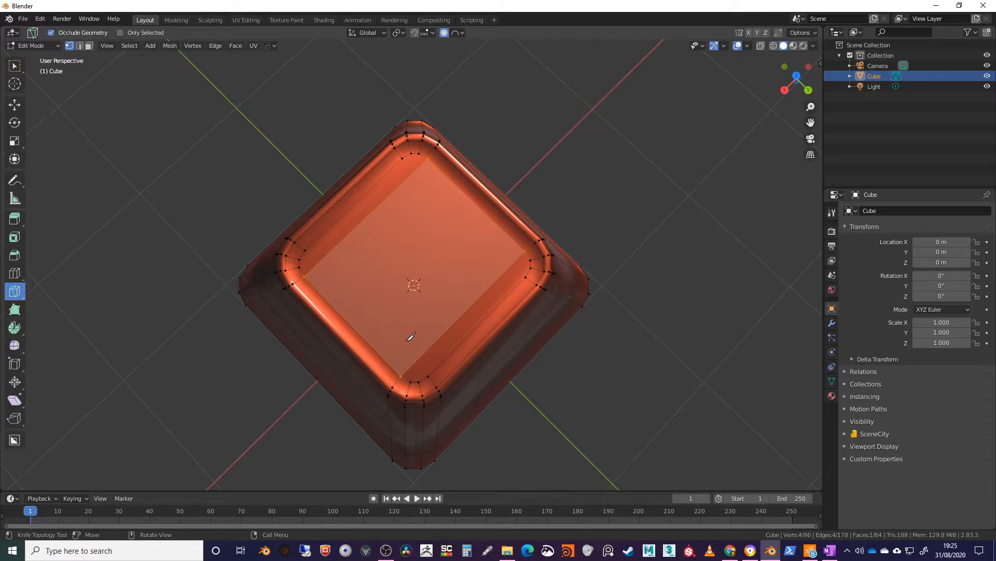
- Knife two more parallel cuts across the inset top face, crossing the first pair between the remaining corner vertices, and clear the selection
click(527, 277)
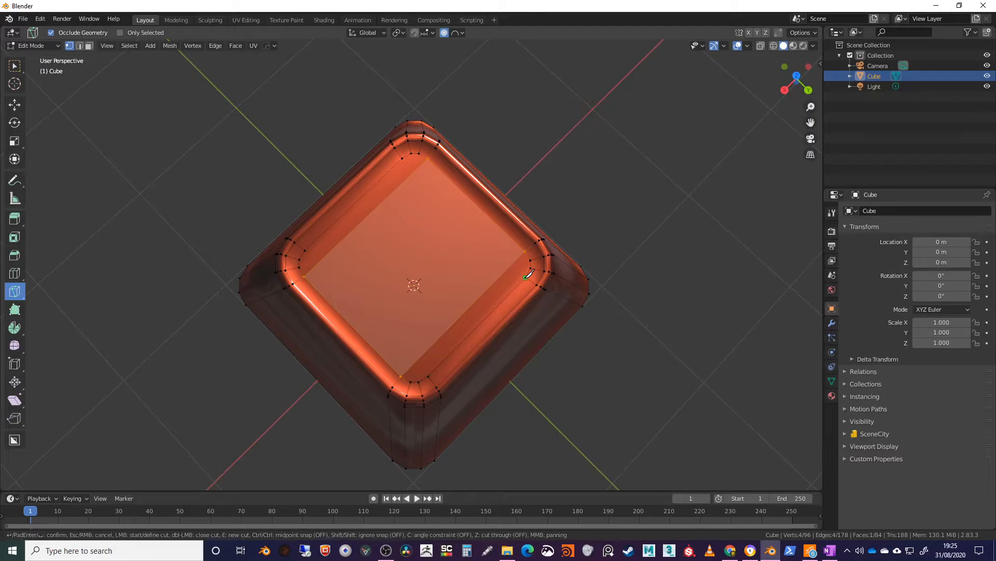
click(406, 157)
click(397, 187)
key(Return)
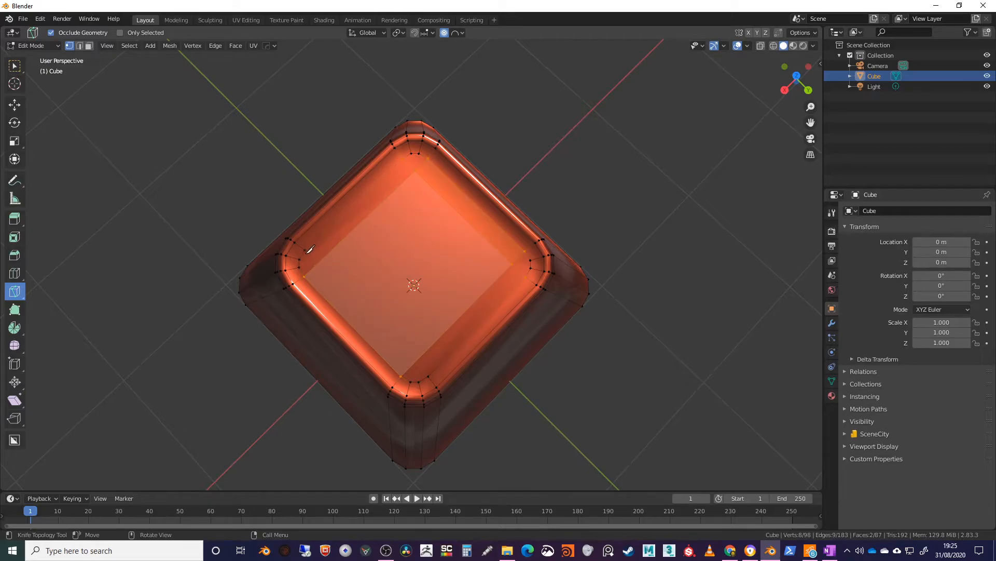
click(305, 250)
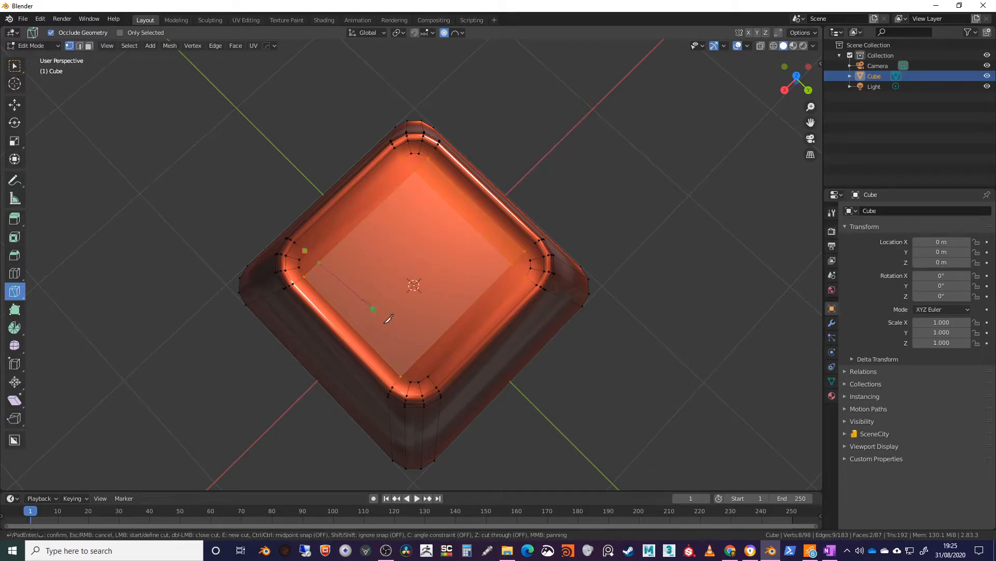
click(434, 370)
key(Return)
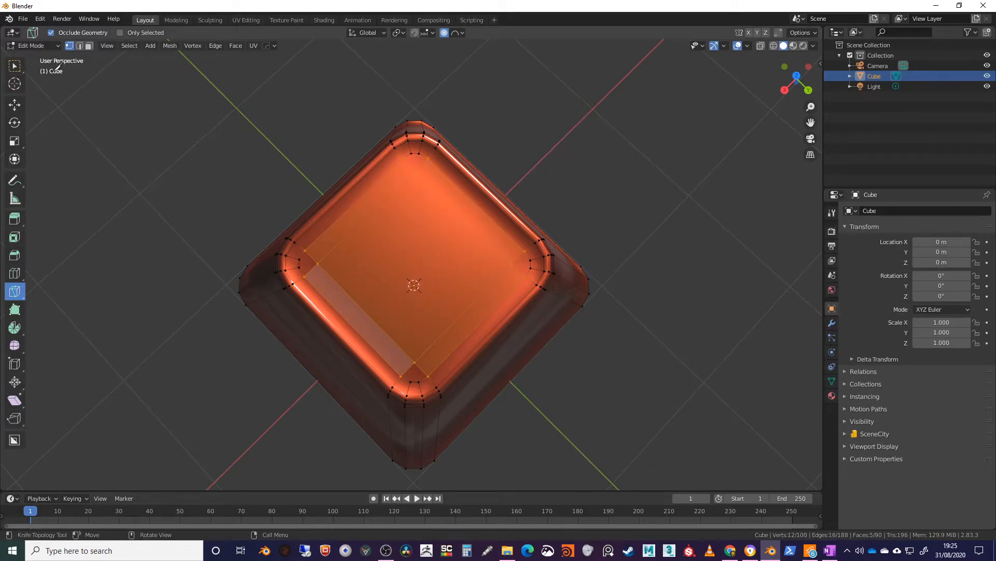
click(15, 66)
click(236, 135)
middle_drag(312, 291, 382, 278)
shift+middle_drag(367, 224, 378, 260)
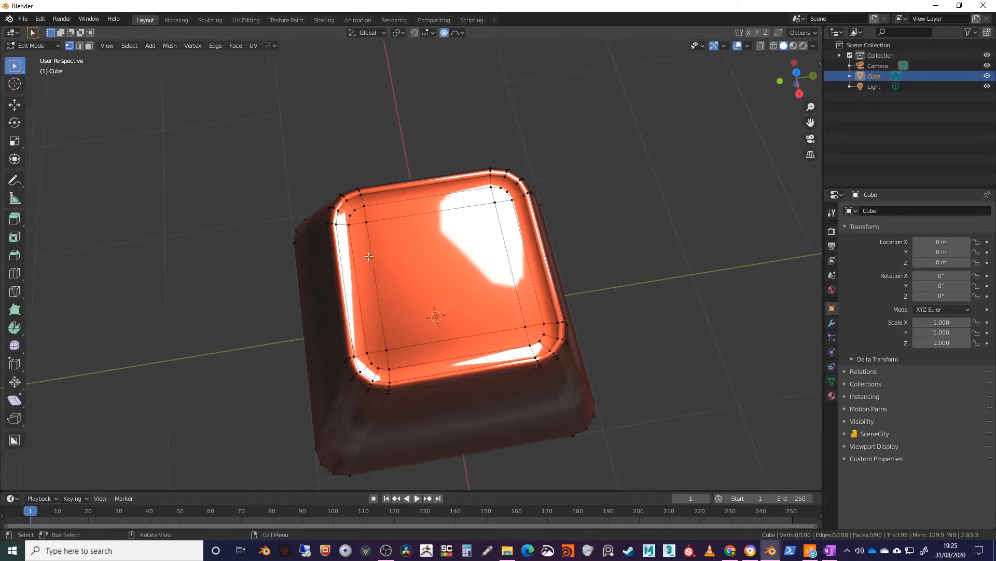
- Add three evenly spaced loop cuts running over the block's top face and down two opposite sides
middle_drag(241, 222, 41, 273)
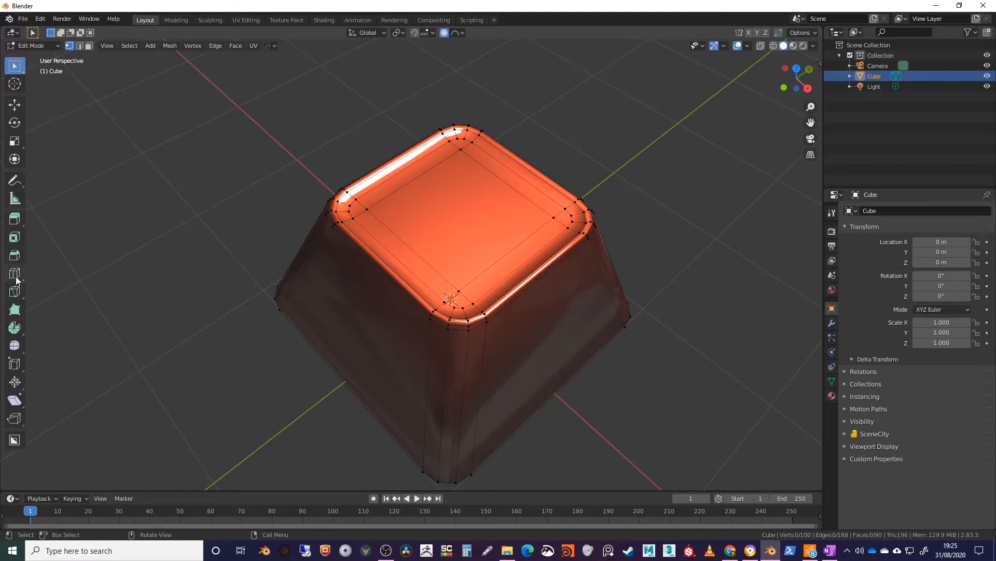
click(14, 273)
middle_drag(324, 314, 330, 327)
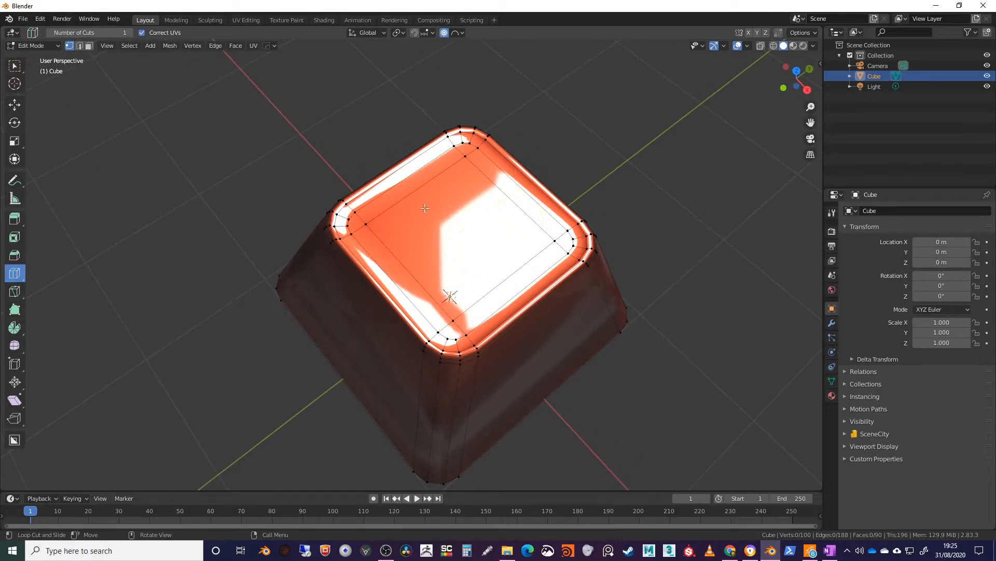
click(382, 271)
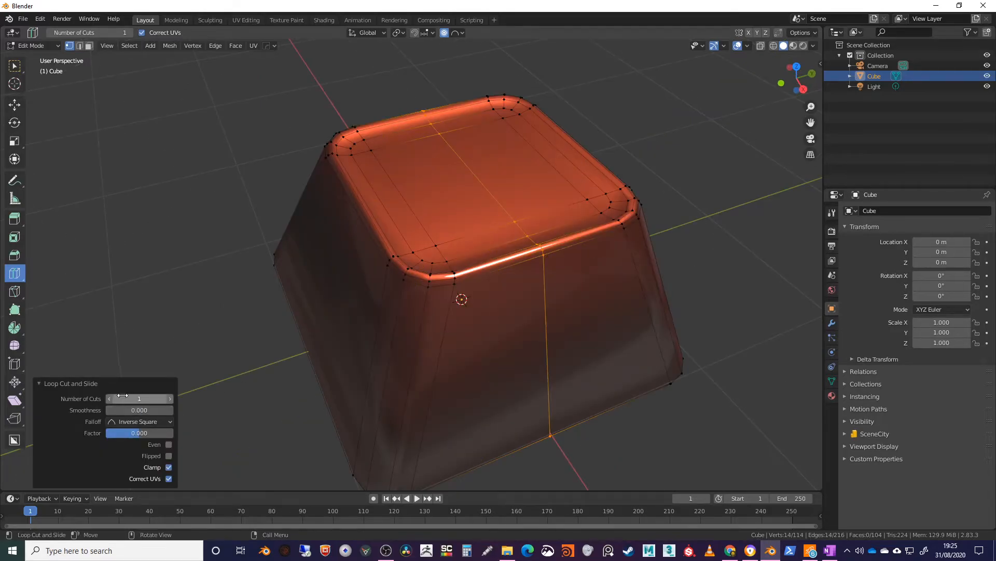
click(170, 398)
click(170, 399)
click(109, 399)
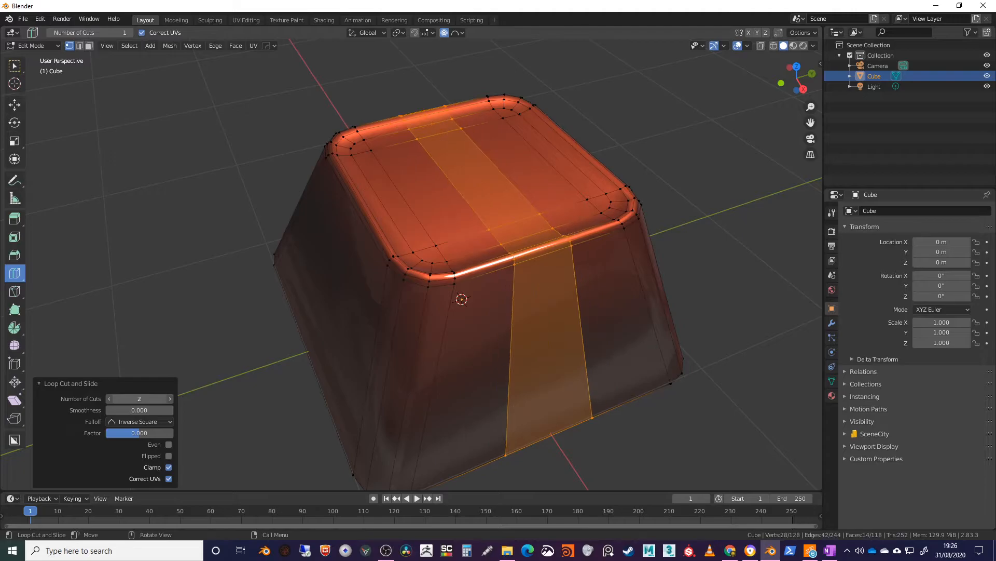
click(169, 398)
- Add three loop cuts in the perpendicular direction to grid the top face, and clear the selection
middle_drag(228, 340, 340, 397)
click(442, 267)
scroll(442, 266, up, 3)
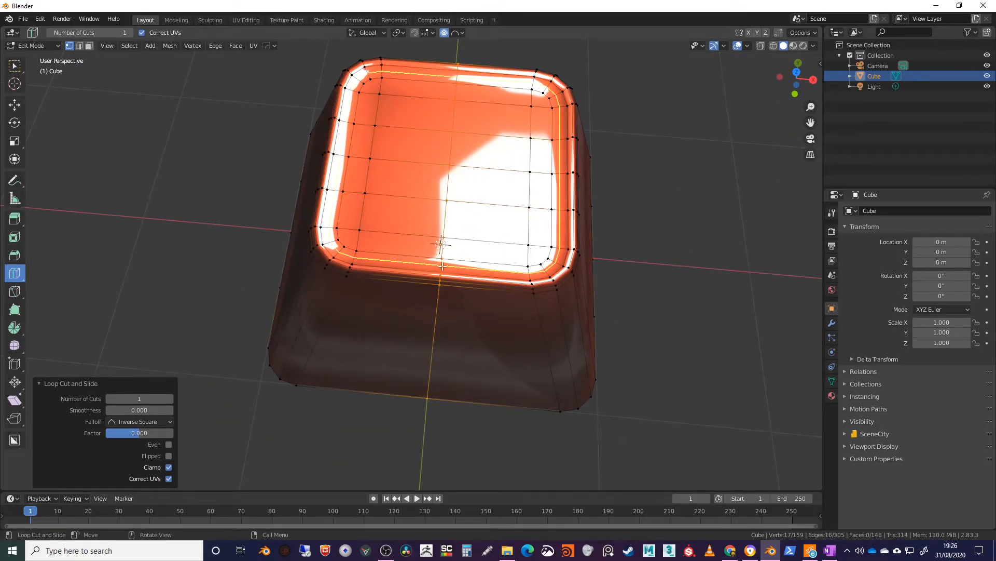
mouse_move(148, 399)
mouse_down()
mouse_move(169, 399)
mouse_move(155, 400)
mouse_up()
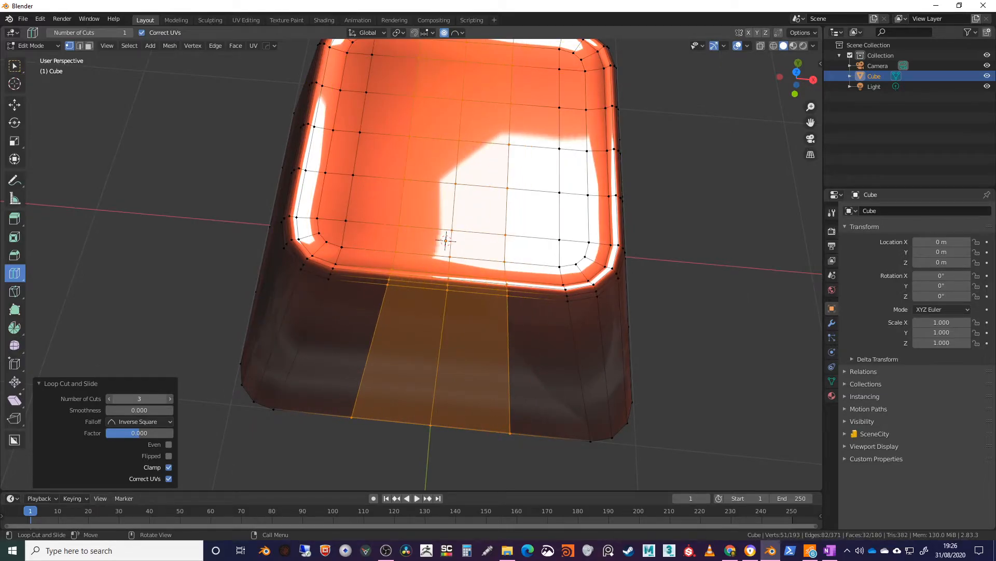
click(15, 66)
click(217, 222)
- Select the two middle vertex lines crossing the top face in both directions, including their rim vertices on all four sides
middle_drag(343, 293, 542, 268)
middle_drag(472, 162, 479, 250)
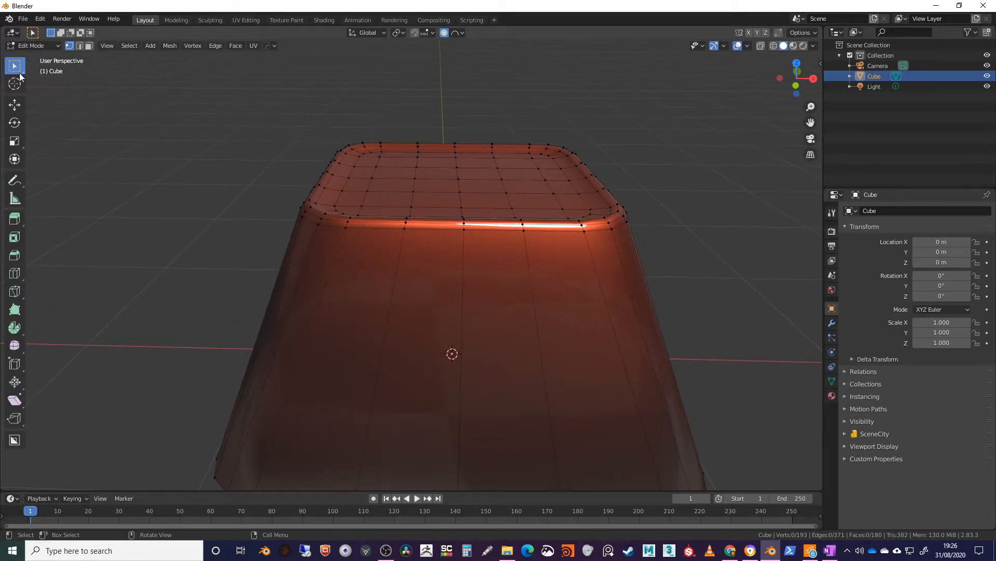
middle_drag(518, 230, 521, 209)
drag(471, 212, 472, 213)
middle_drag(614, 229, 423, 220)
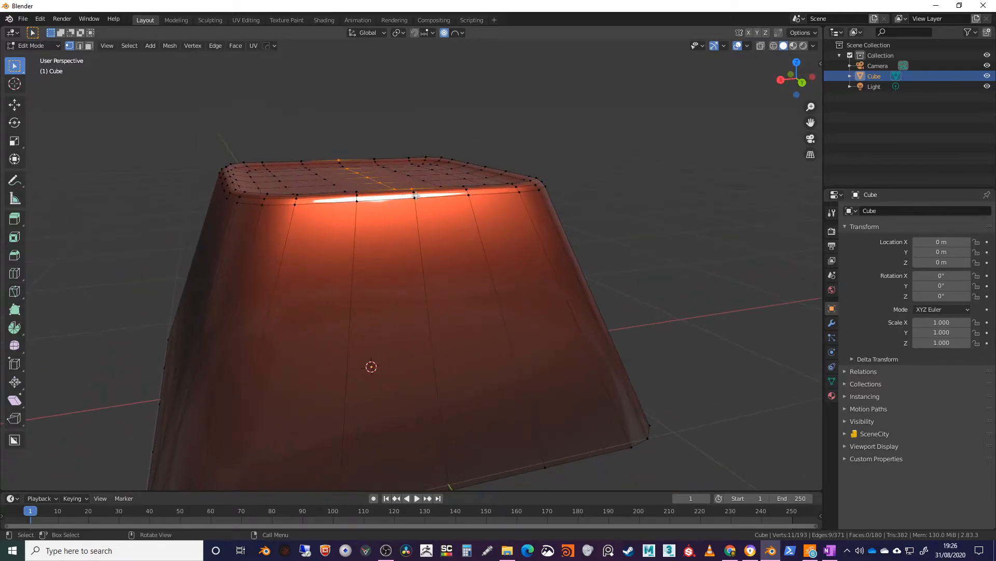
drag(416, 192, 417, 193)
middle_drag(416, 193, 342, 238)
shift+drag(400, 123, 420, 219)
middle_drag(419, 219, 633, 233)
shift+drag(435, 220, 465, 243)
middle_drag(467, 244, 563, 244)
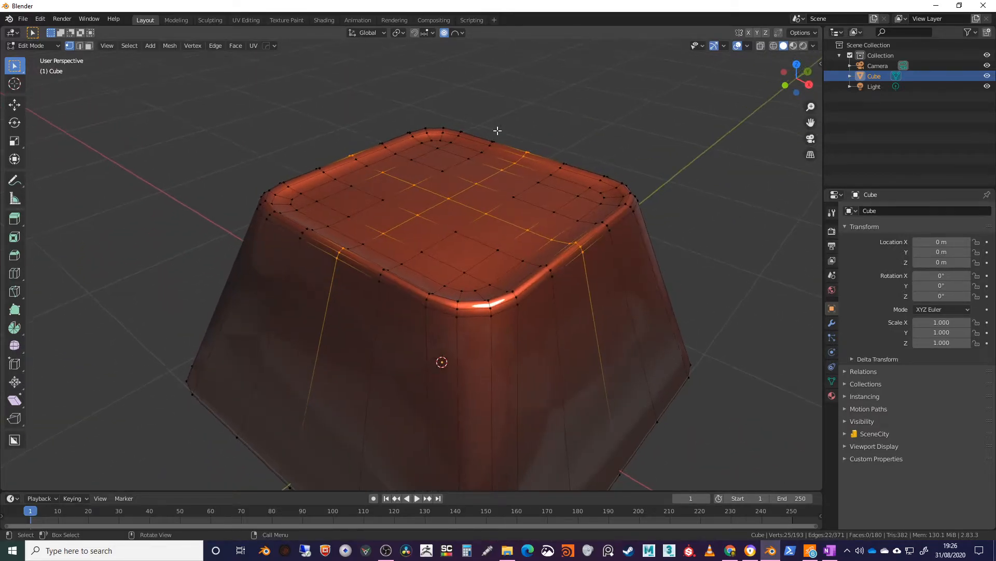
- Lower the selected vertices about 0.02 m along Z, using Sphere proportional falloff with a proportional size of 0.450
click(16, 105)
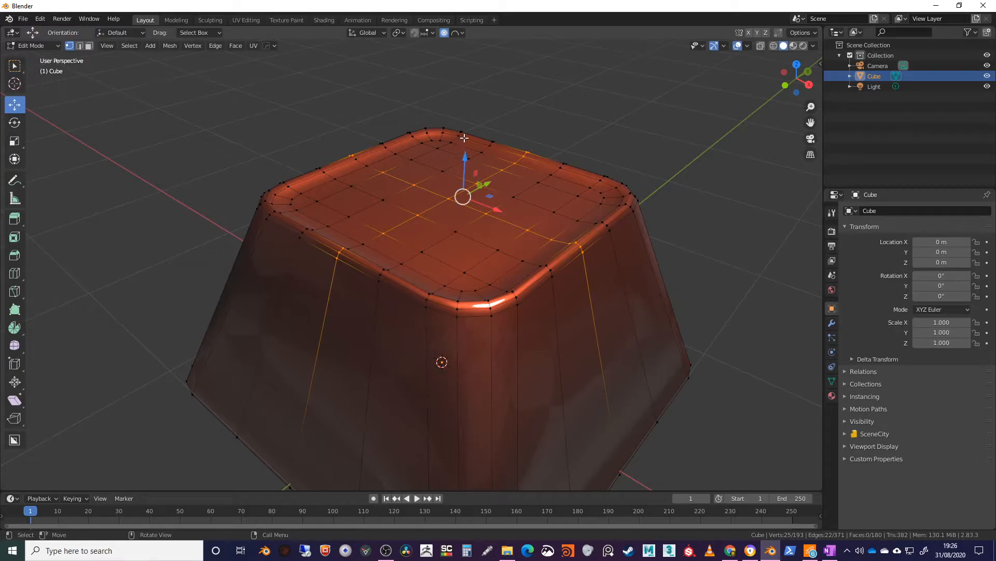
drag(465, 159, 464, 165)
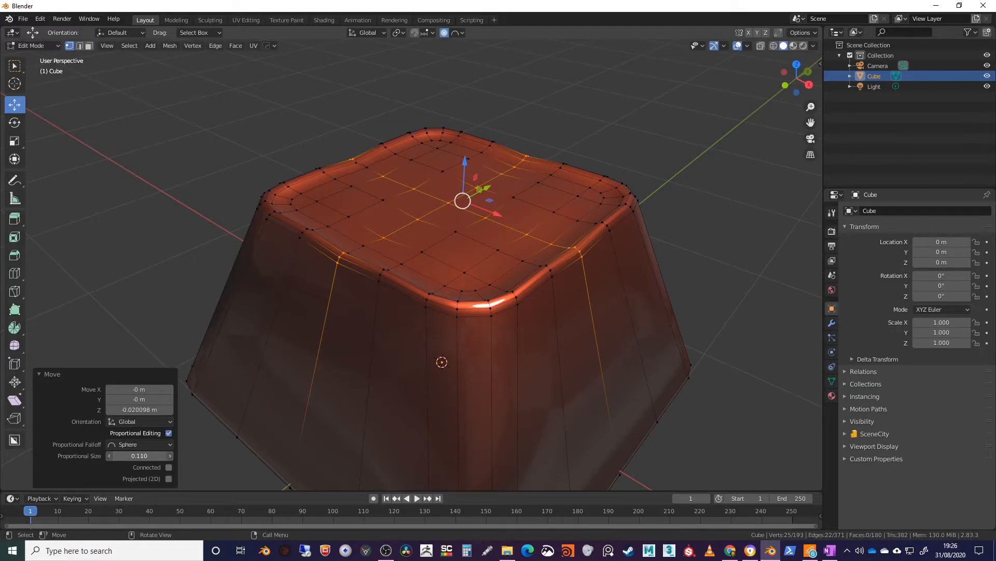
drag(139, 456, 146, 455)
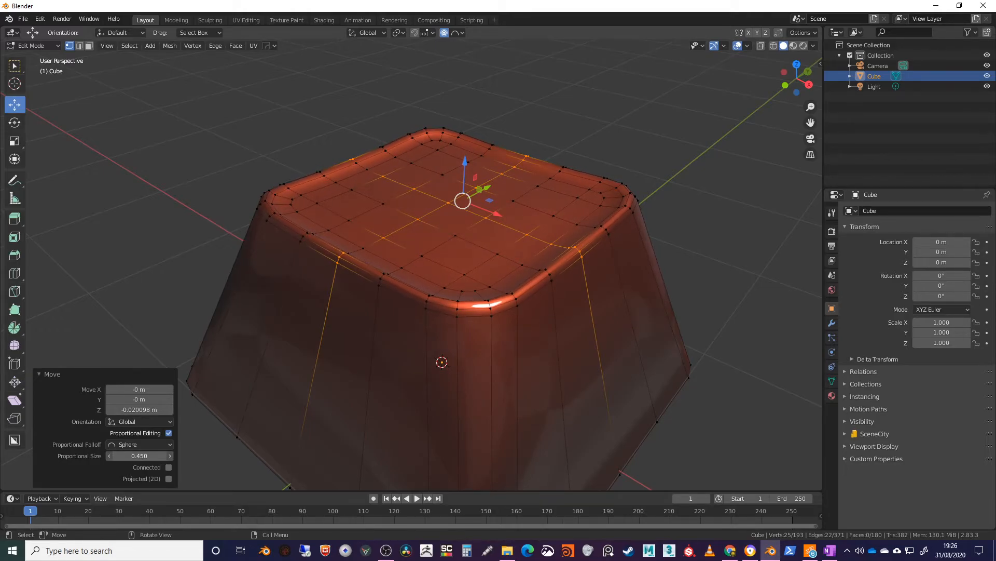
middle_drag(321, 322, 415, 270)
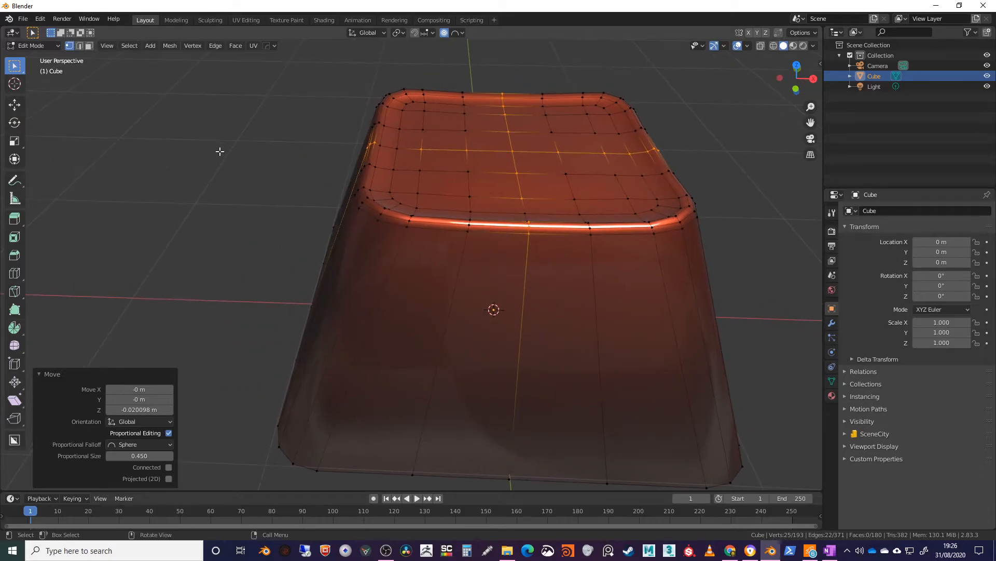
- Examine the curved top in Object Mode from the front and look at the underside, returning to Edit Mode
key(Tab)
middle_drag(231, 160, 485, 223)
click(798, 85)
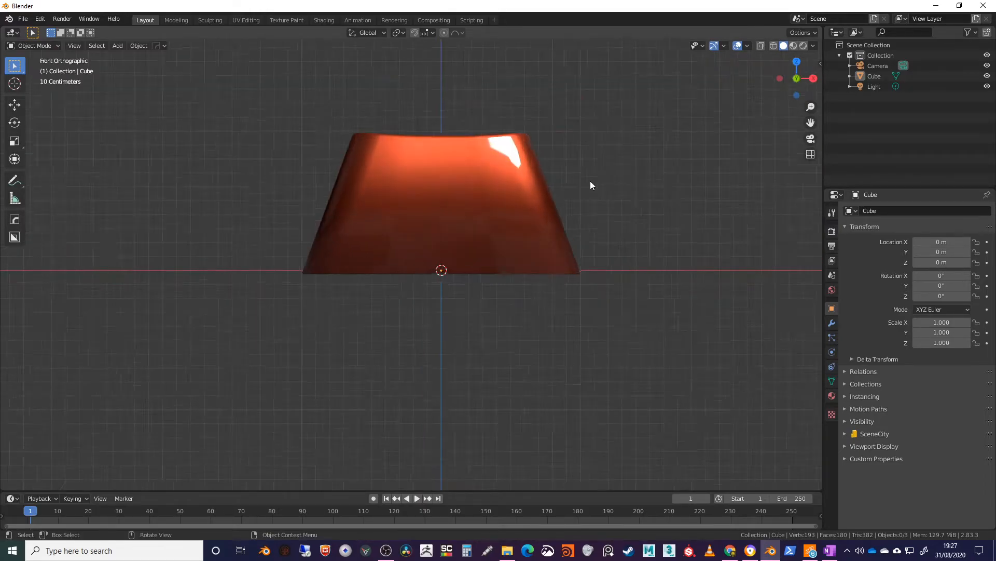
scroll(543, 200, up, 4)
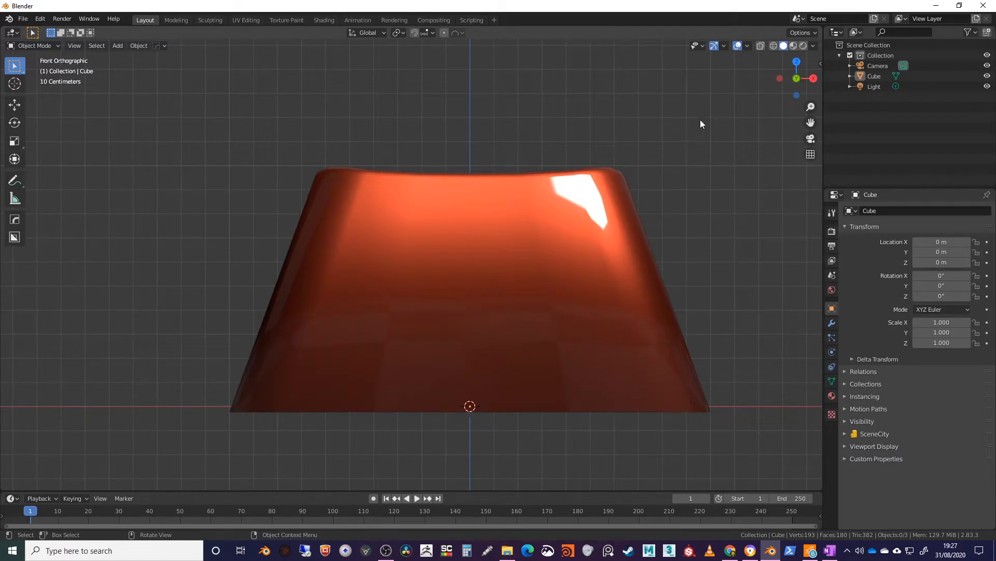
middle_drag(634, 125, 501, 256)
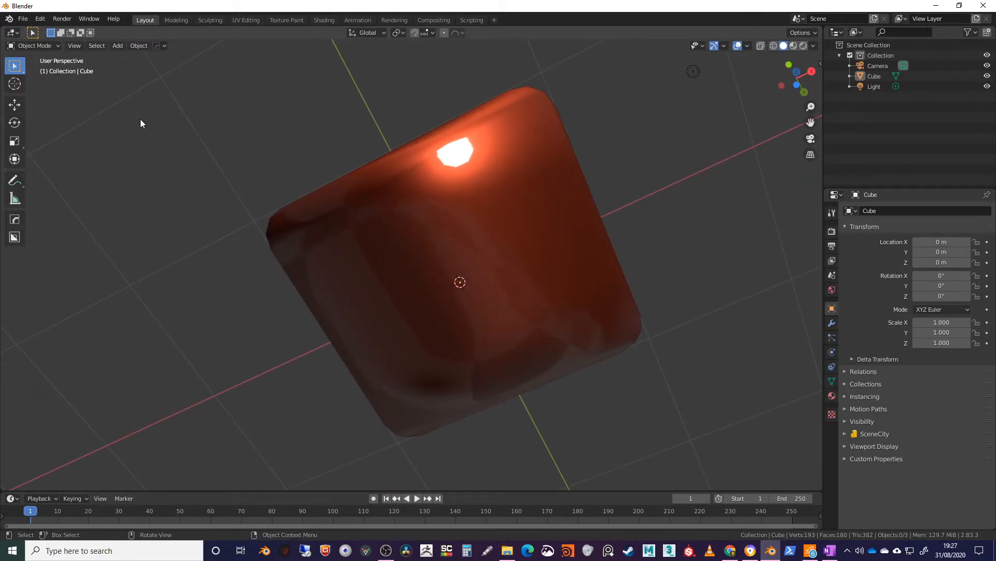
key(Tab)
- Knife three parallel cuts across the bottom face, joining the opposite edge vertices so that they cross the existing loop cuts
middle_drag(452, 238, 262, 267)
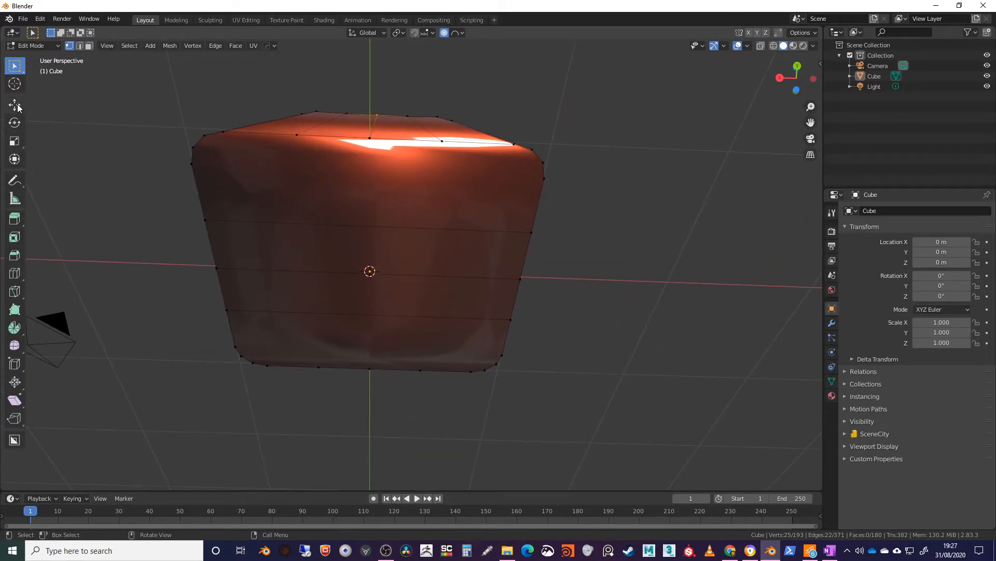
click(15, 290)
middle_drag(296, 265, 347, 200)
click(311, 135)
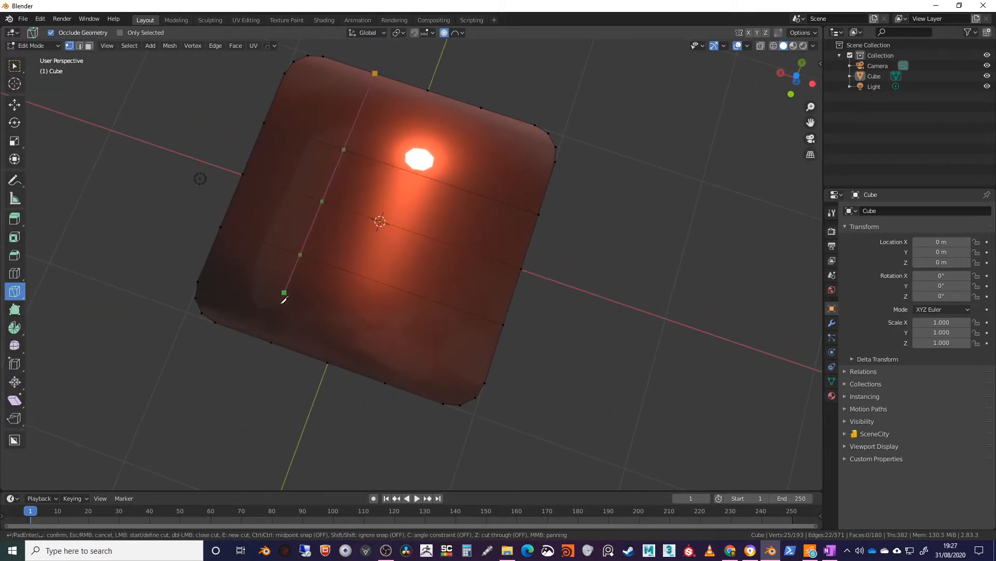
click(273, 335)
key(Return)
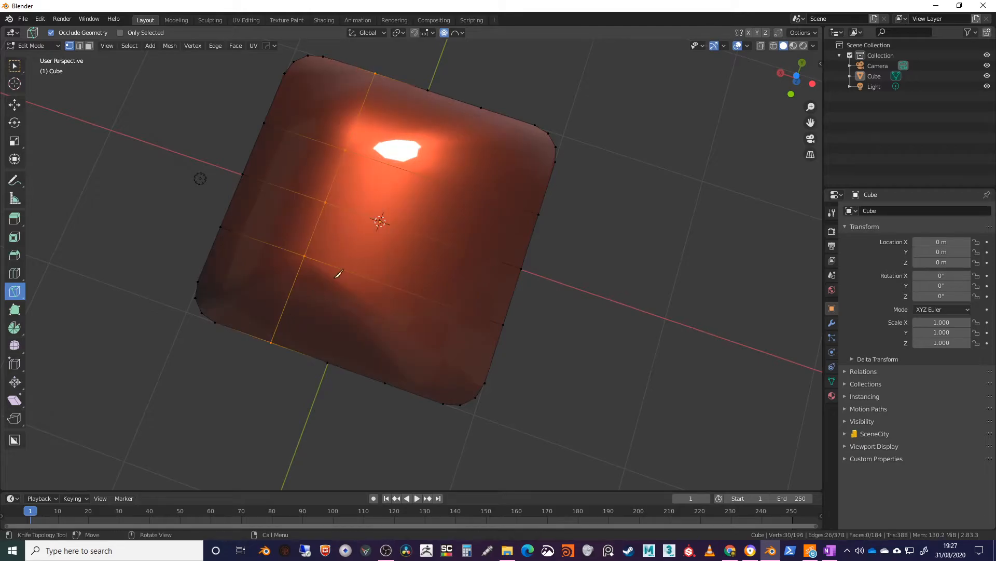
middle_drag(449, 211, 435, 232)
click(447, 87)
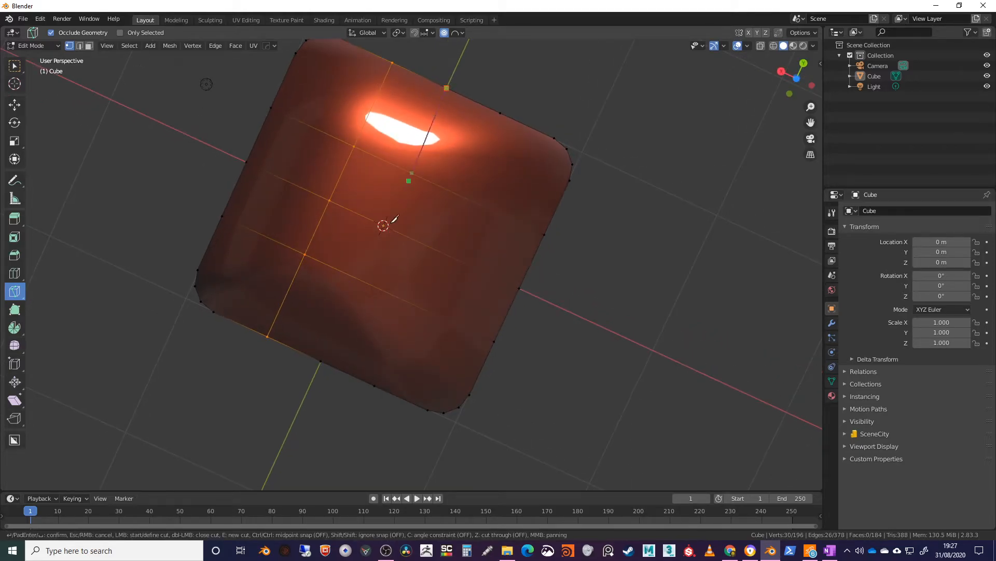
click(322, 356)
key(Return)
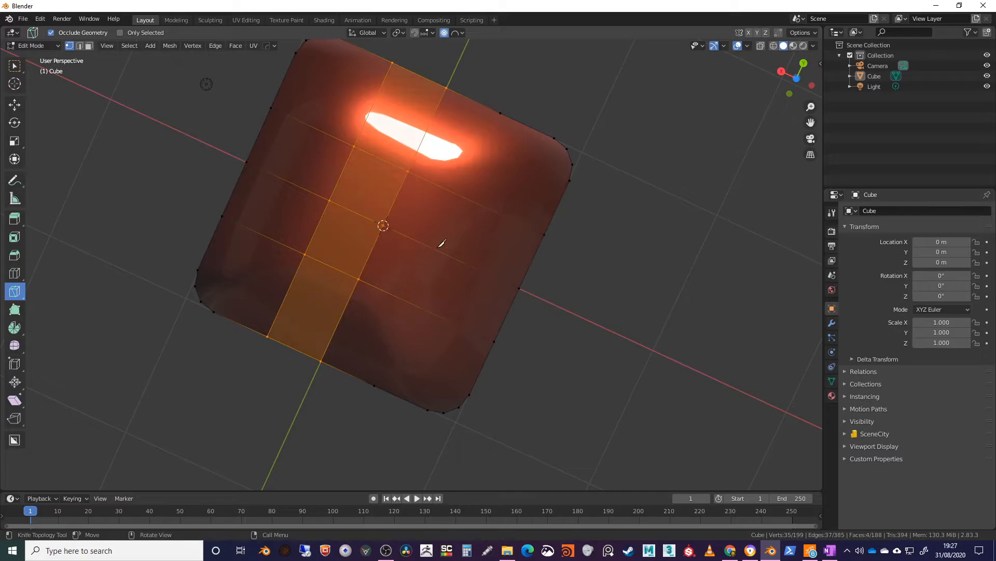
click(500, 110)
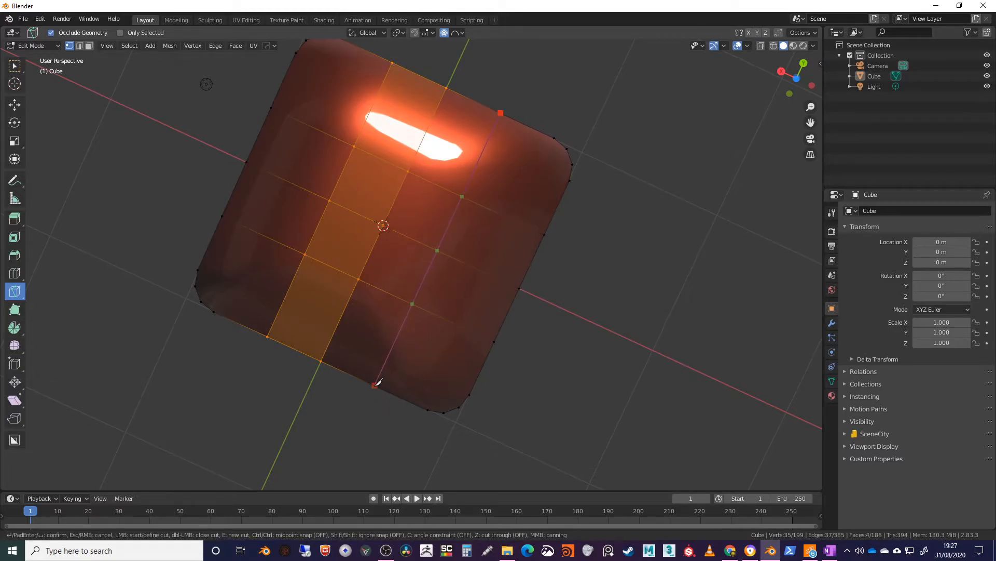
key(Return)
middle_drag(534, 363, 485, 305)
- Switch to wireframe, check single vertices along the bottom edge, and select the eight vertices surrounding the centre of the bottom face
click(15, 66)
mouse_move(404, 314)
middle_down()
mouse_move(389, 294)
mouse_move(503, 378)
mouse_move(387, 229)
mouse_move(337, 234)
middle_up()
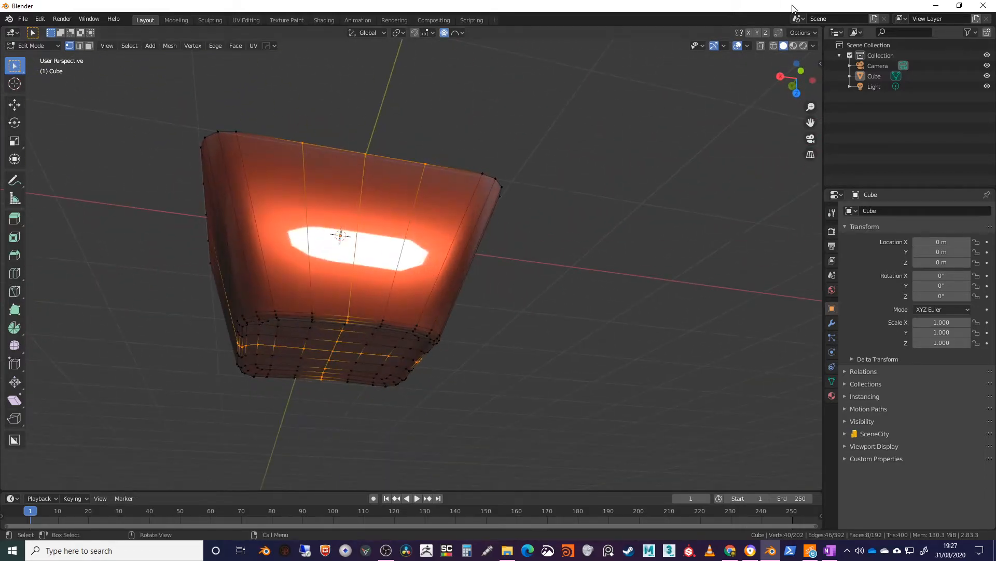
key(shift+z)
click(433, 166)
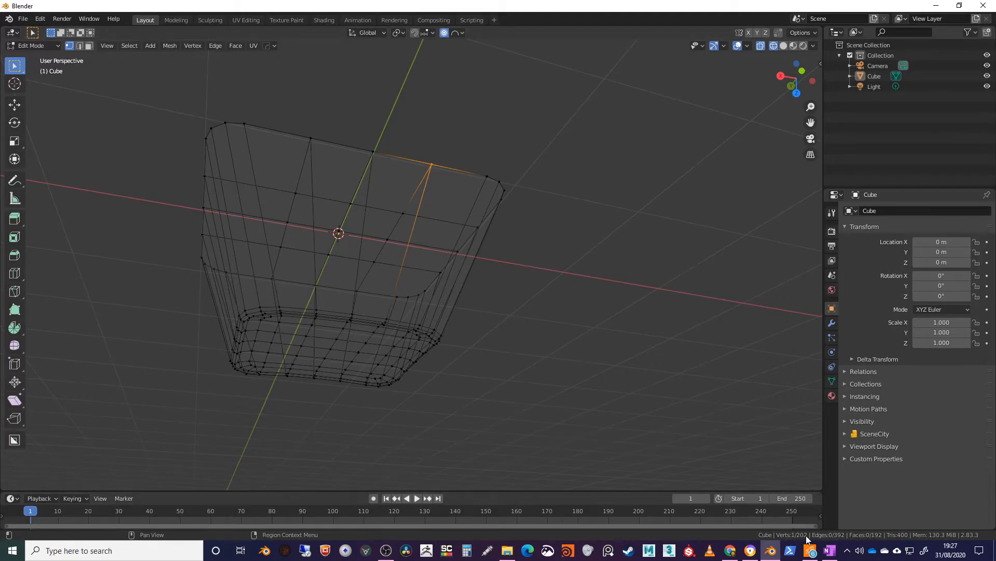
middle_drag(494, 316, 476, 300)
click(320, 133)
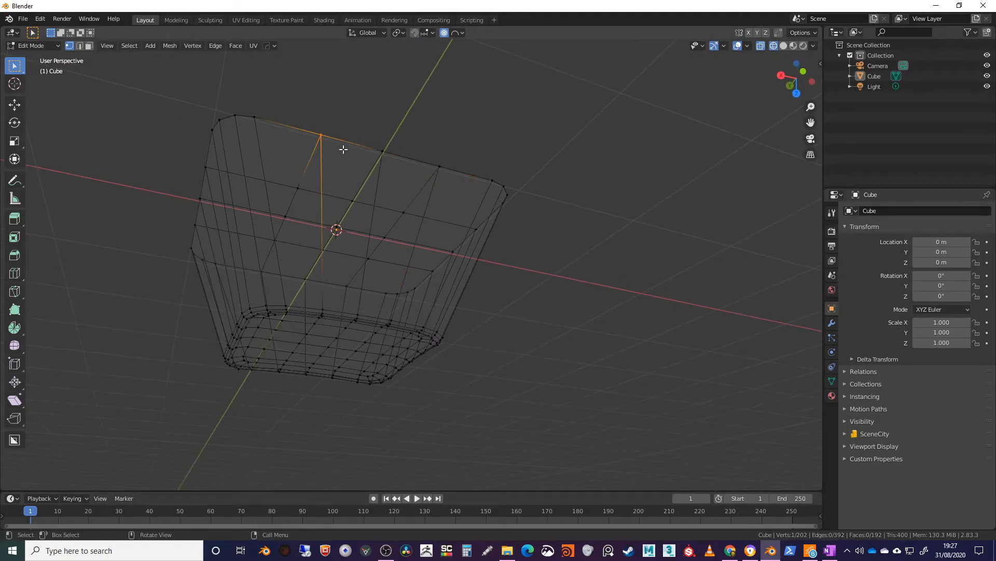
click(382, 151)
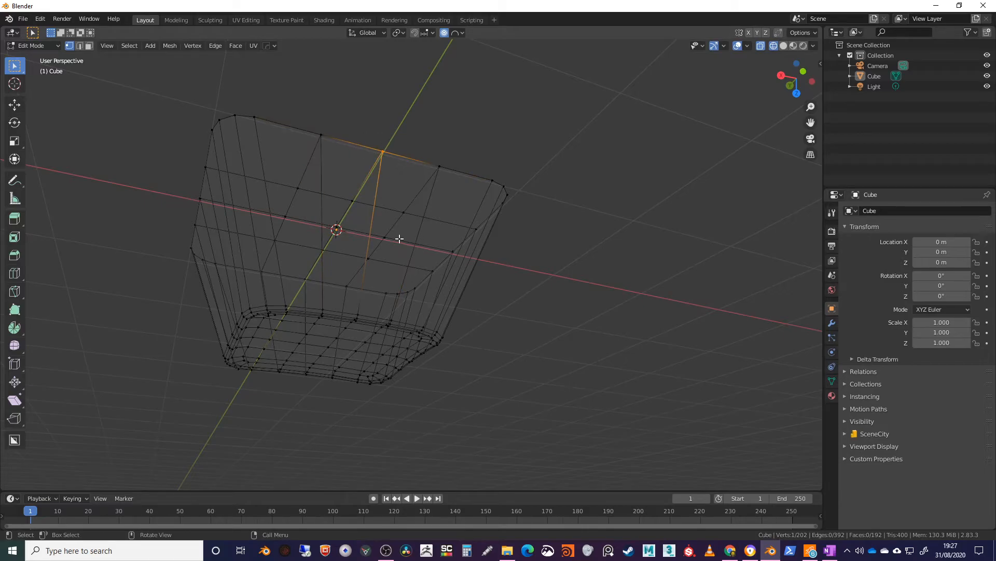
middle_drag(388, 221, 454, 332)
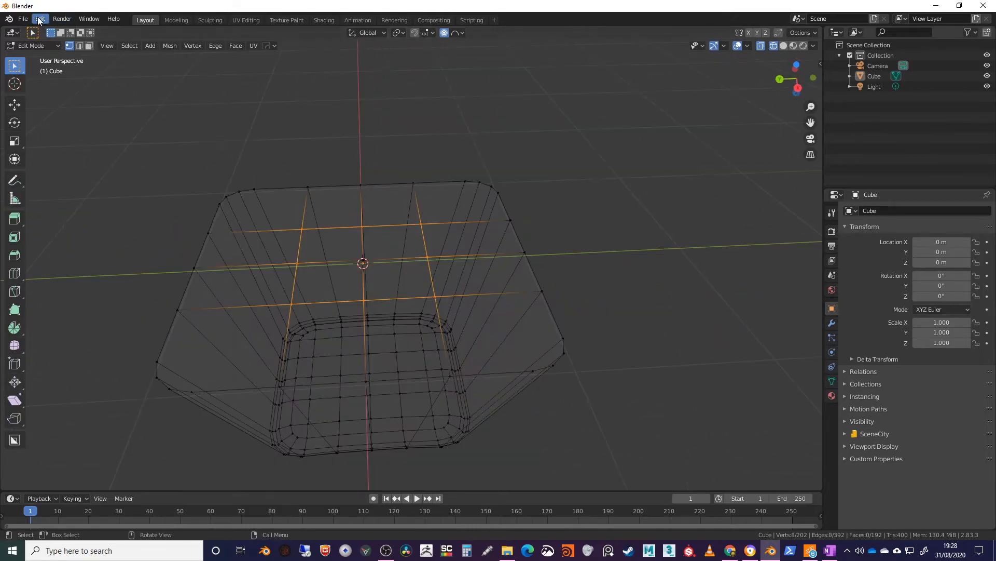
- Look up the LoopTools add-on in the preferences by searching for "loop", and close the preferences
click(40, 19)
click(67, 166)
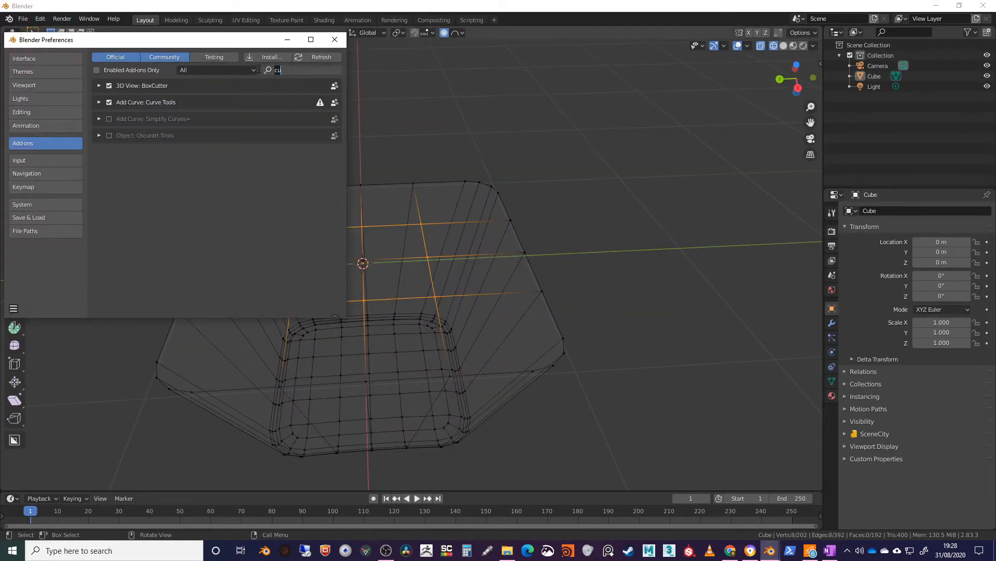
text(loop)
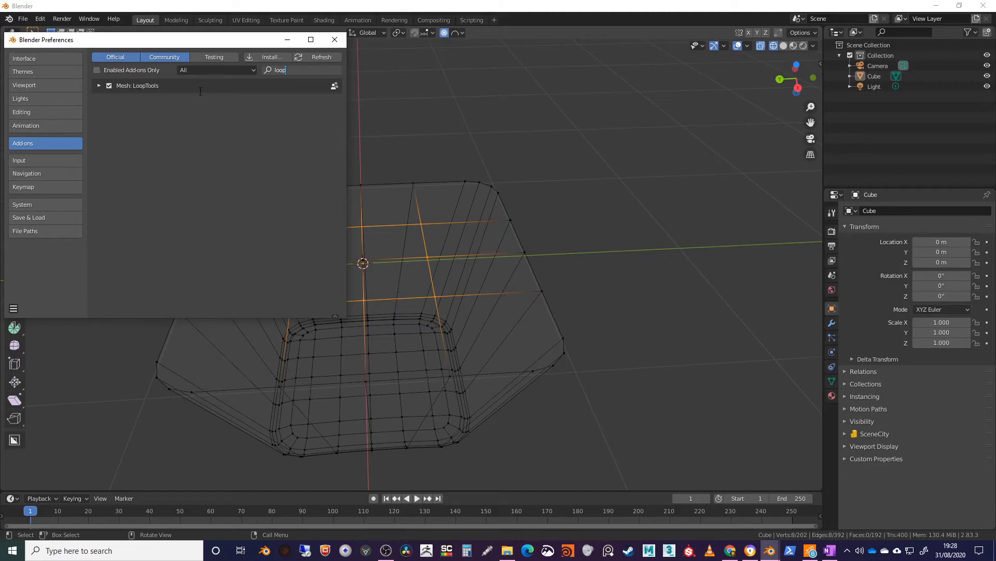
click(333, 39)
- Shape the eight selected bottom vertices into a circle with LoopTools, trying the Fit inside method and returning to Best fit
right_click(381, 222)
mouse_move(372, 213)
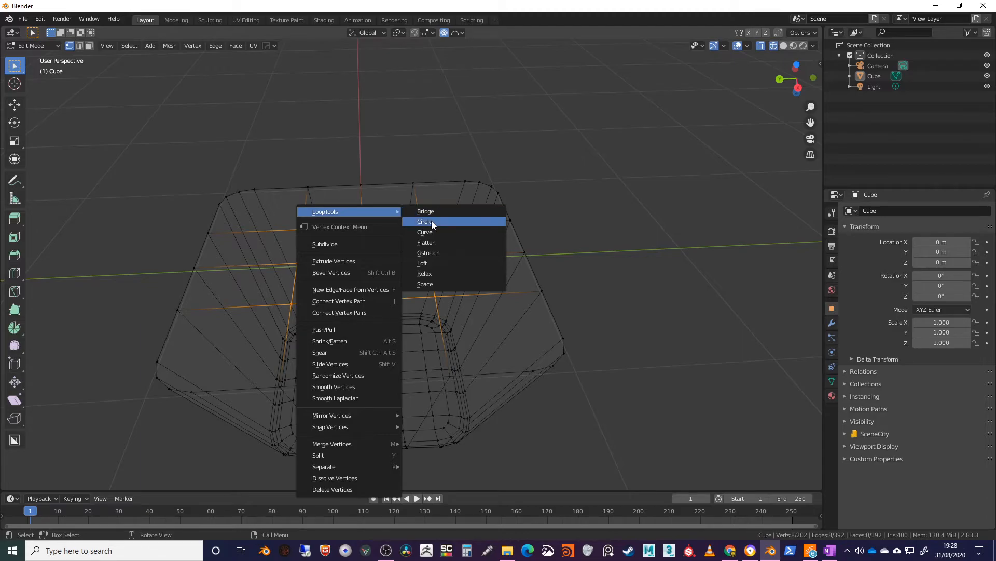
click(431, 222)
middle_drag(461, 262, 441, 263)
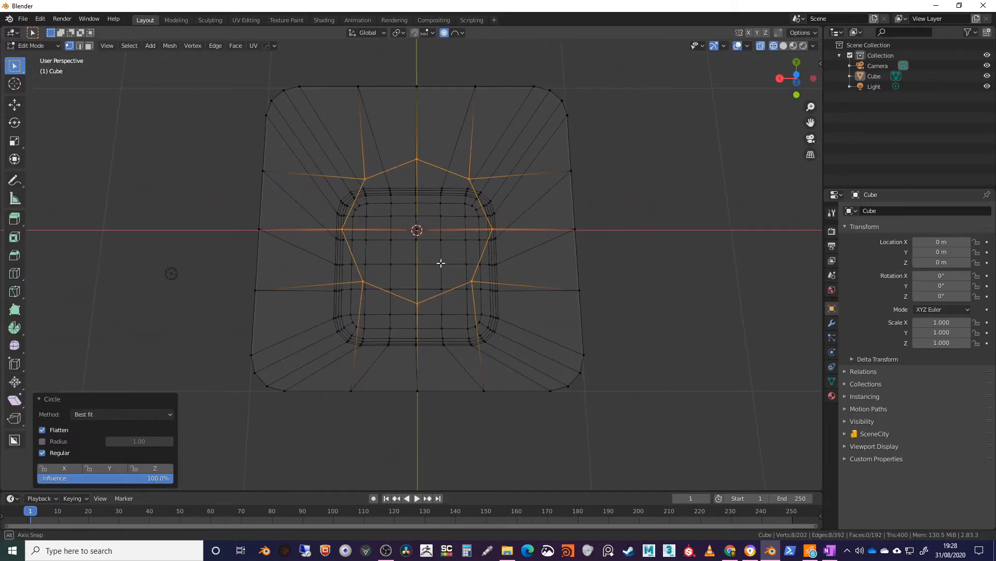
click(113, 413)
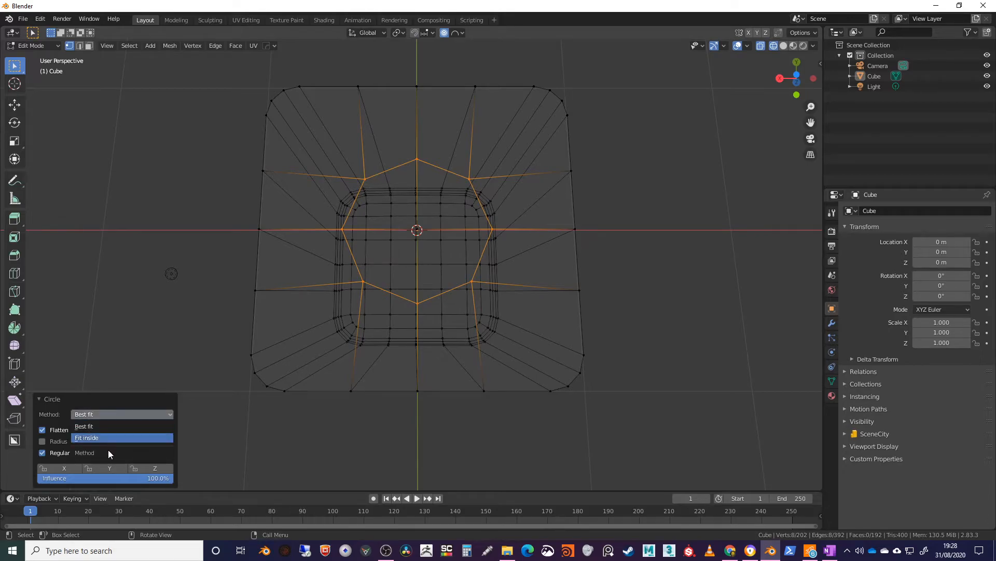
click(102, 438)
click(108, 415)
click(96, 424)
shift+middle_drag(304, 387, 343, 369)
middle_drag(336, 410, 367, 235)
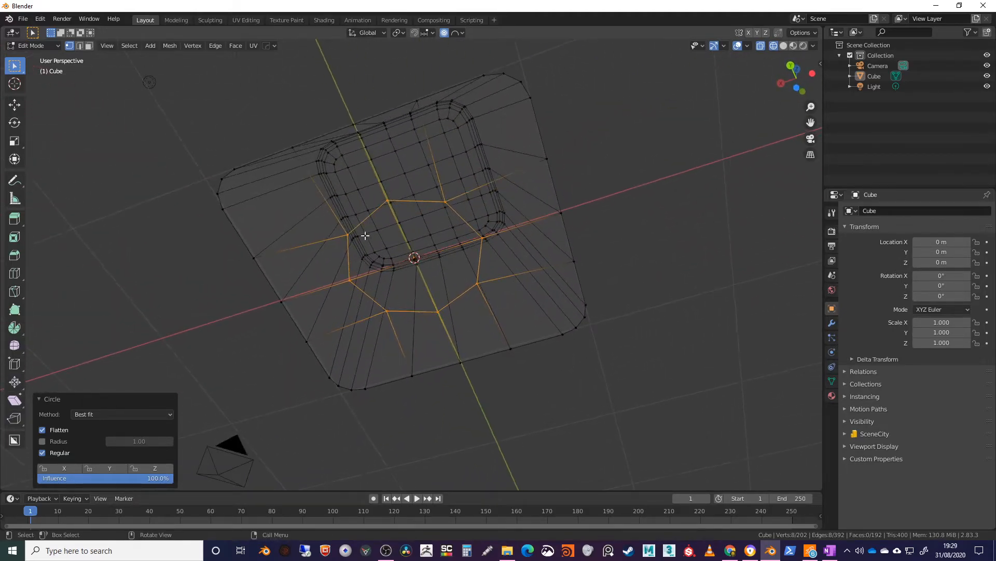
- Try to select the faces inside the circle in wireframe using face selection mode, and clear the selection
click(90, 46)
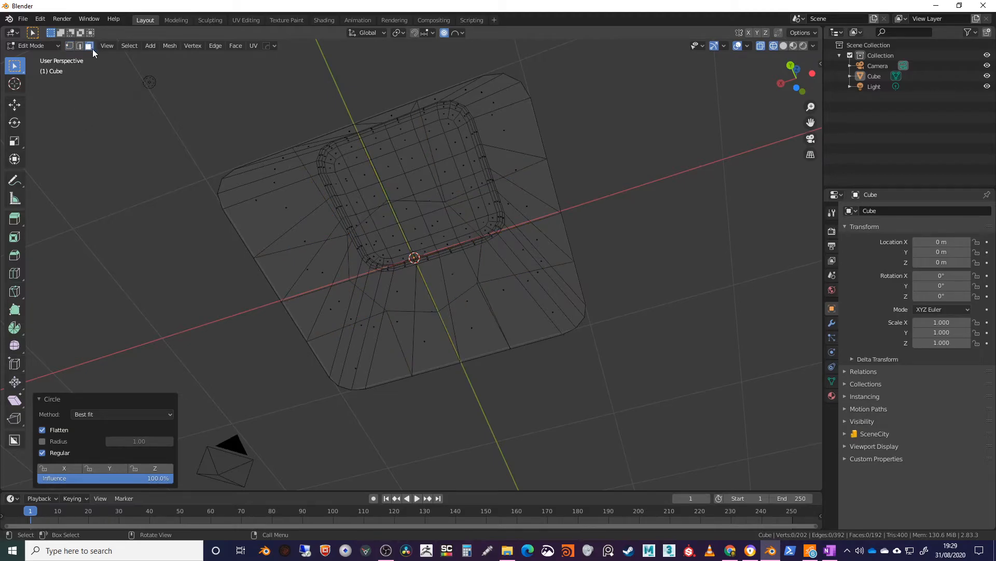
click(379, 249)
shift+click(438, 220)
shift+click(453, 268)
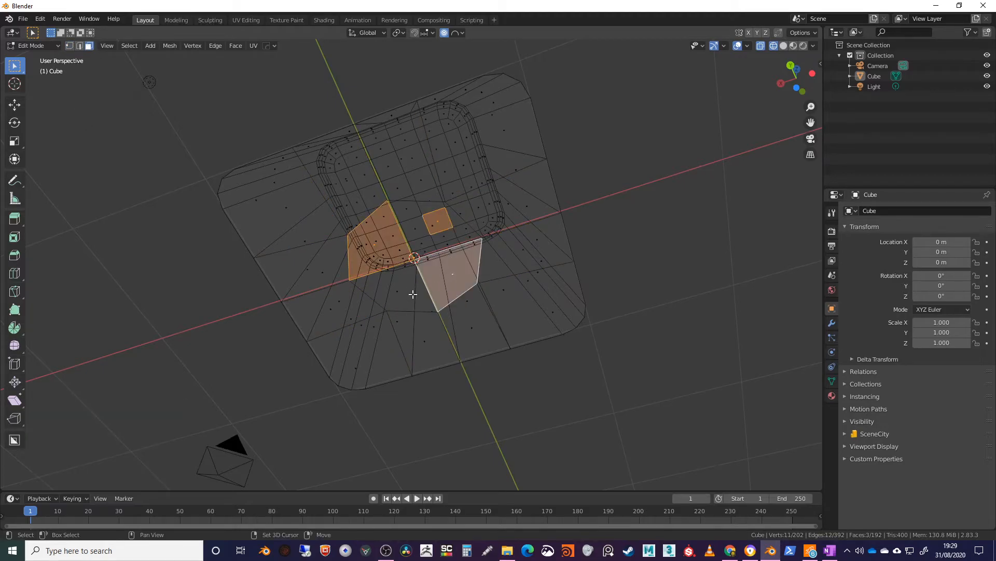
ctrl+click(442, 222)
middle_drag(546, 252, 485, 306)
click(505, 396)
middle_drag(456, 340, 423, 423)
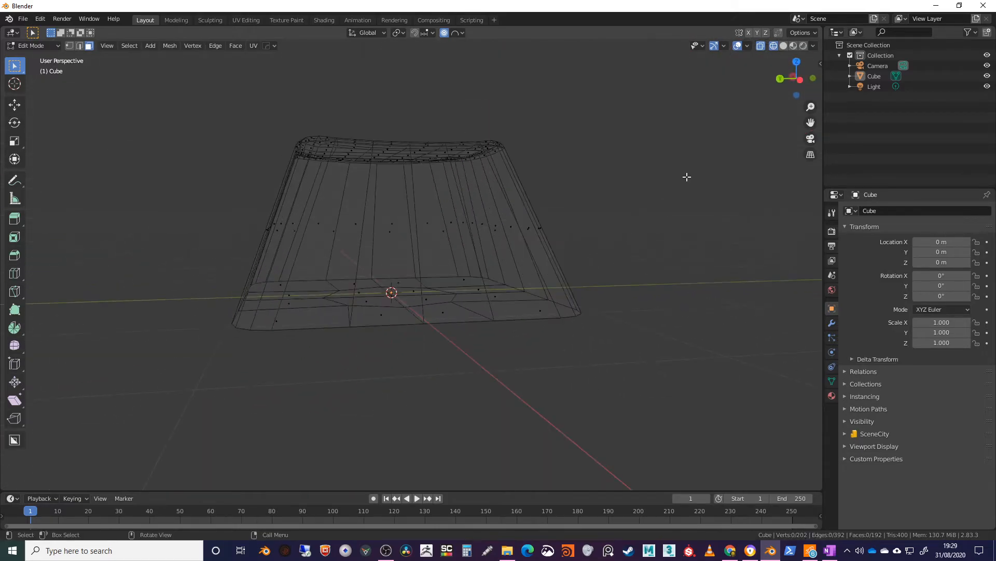
- Switch the viewport to solid shading and select the four faces inside the circle on the underside
click(784, 46)
mouse_move(523, 318)
middle_down()
mouse_move(440, 249)
mouse_move(432, 351)
mouse_move(478, 283)
mouse_move(576, 218)
mouse_move(583, 229)
mouse_move(420, 217)
middle_up()
shift+click(368, 232)
shift+click(394, 285)
shift+click(451, 251)
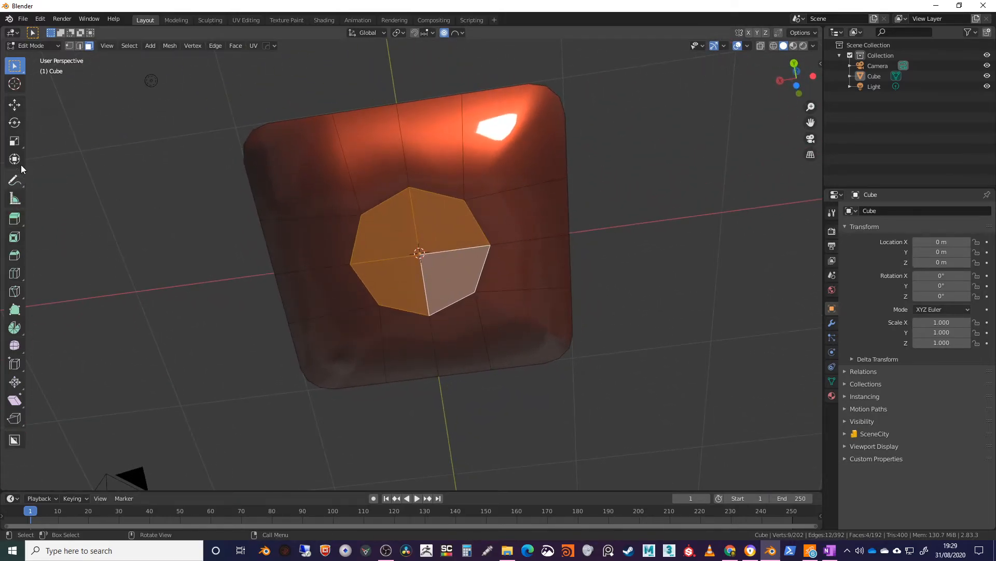
- Scale the selected circular faces by about 1.03 and extrude them about 0.84 m out of the underside as a stem
click(15, 123)
click(14, 141)
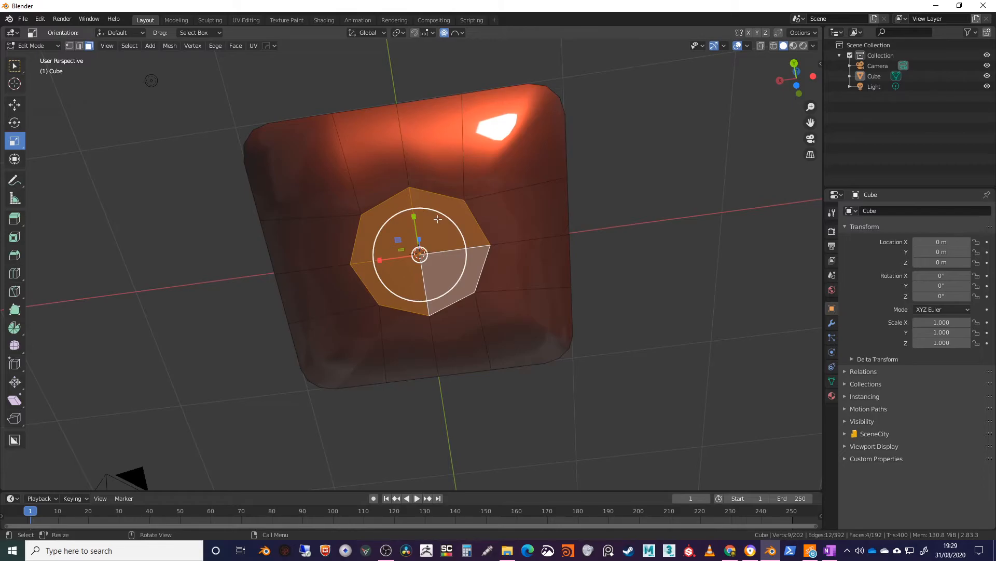
mouse_move(446, 215)
mouse_down()
mouse_move(478, 200)
mouse_move(451, 215)
mouse_up()
middle_drag(514, 226, 436, 260)
click(14, 218)
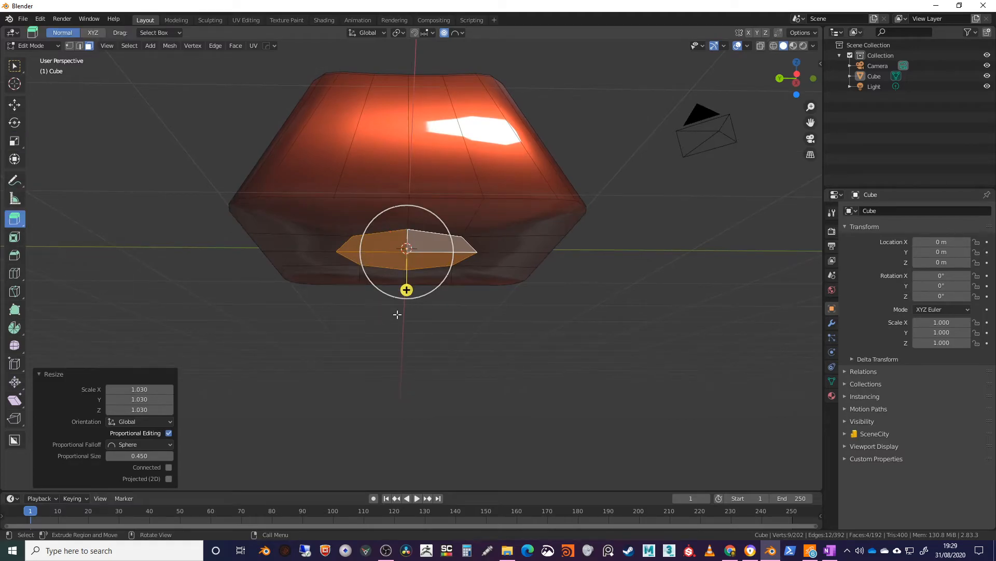
drag(406, 290, 392, 416)
middle_drag(503, 367, 325, 211)
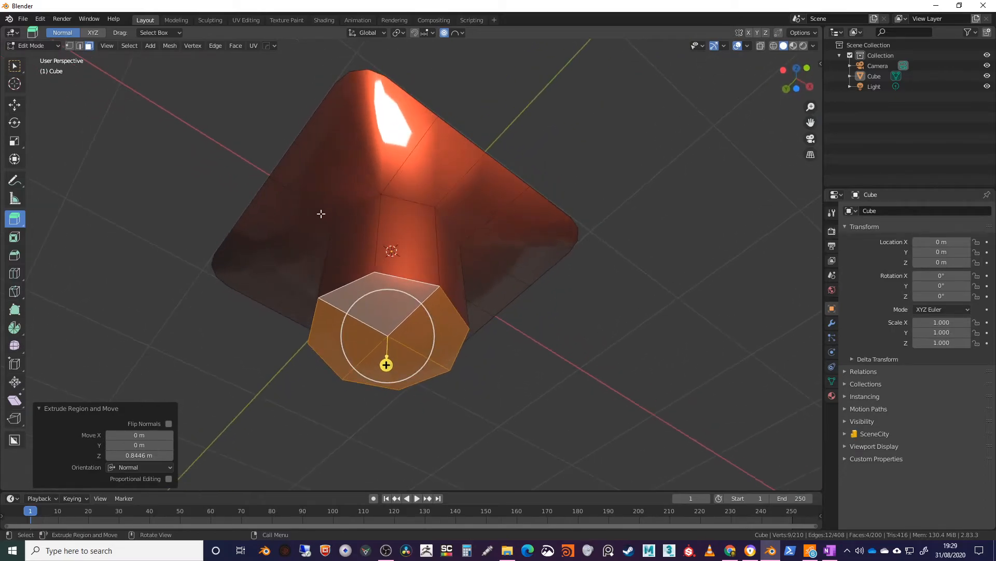
middle_drag(382, 122, 376, 153)
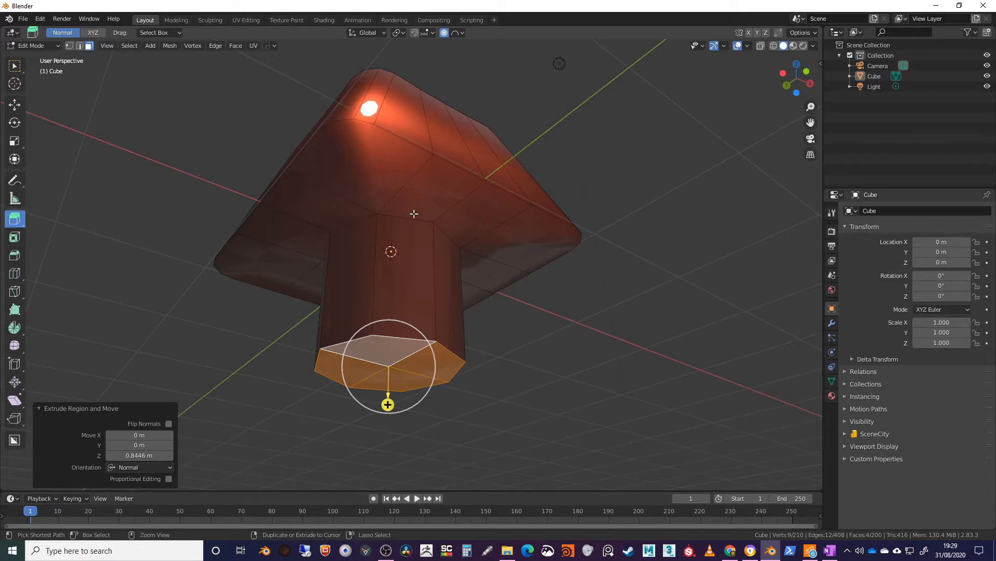
- Undo the stem extrusion, the scaling, the face selection and the circle shaping on the underside
key(ctrl+z)
key(ctrl+z)
key(ctrl+z)
key(ctrl+z)
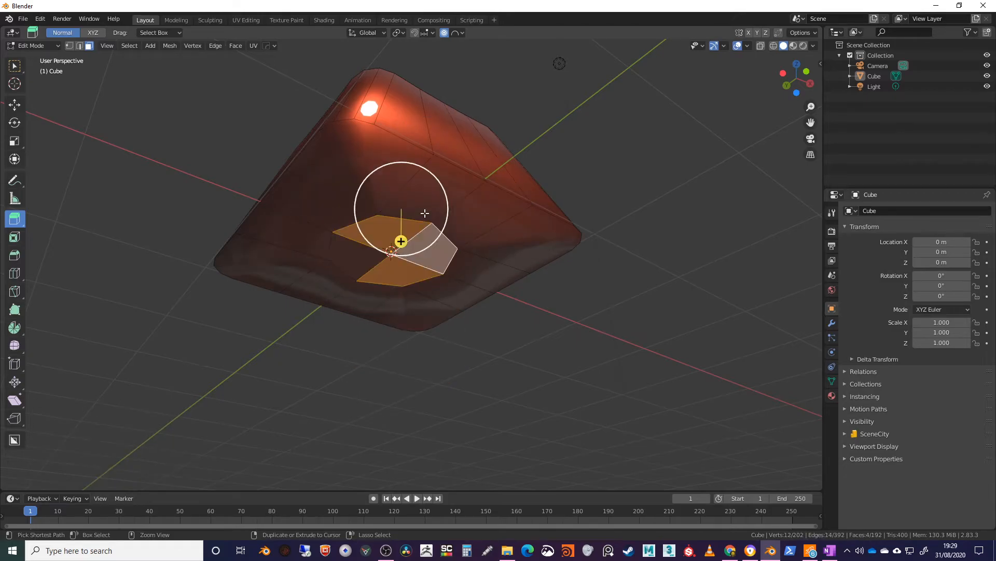
key(ctrl+z)
key(ctrl+z)
- Knife four cuts across the bottom face, one parallel to each side, joining the vertices where the rounded corners begin
middle_drag(541, 314, 485, 224)
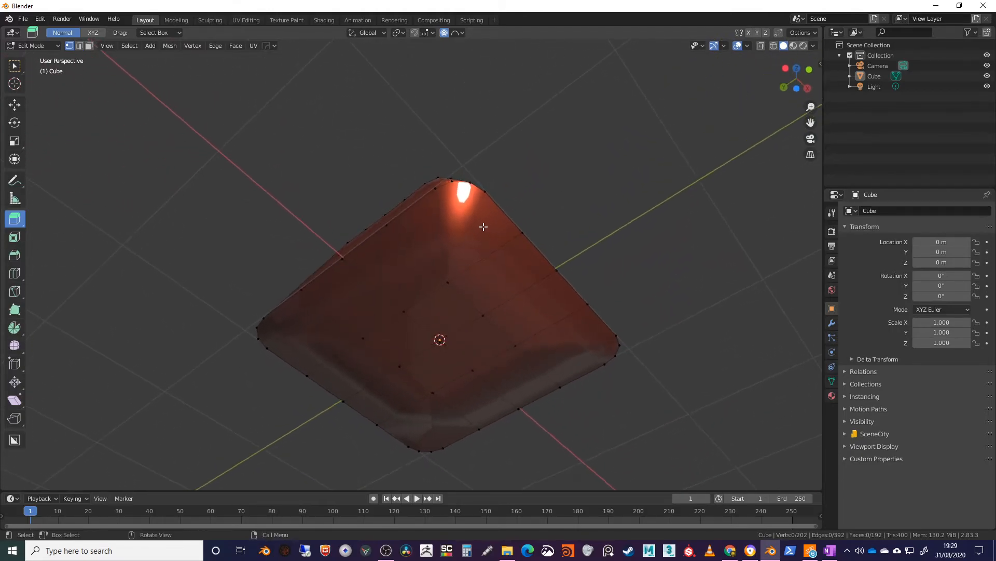
click(14, 291)
click(485, 191)
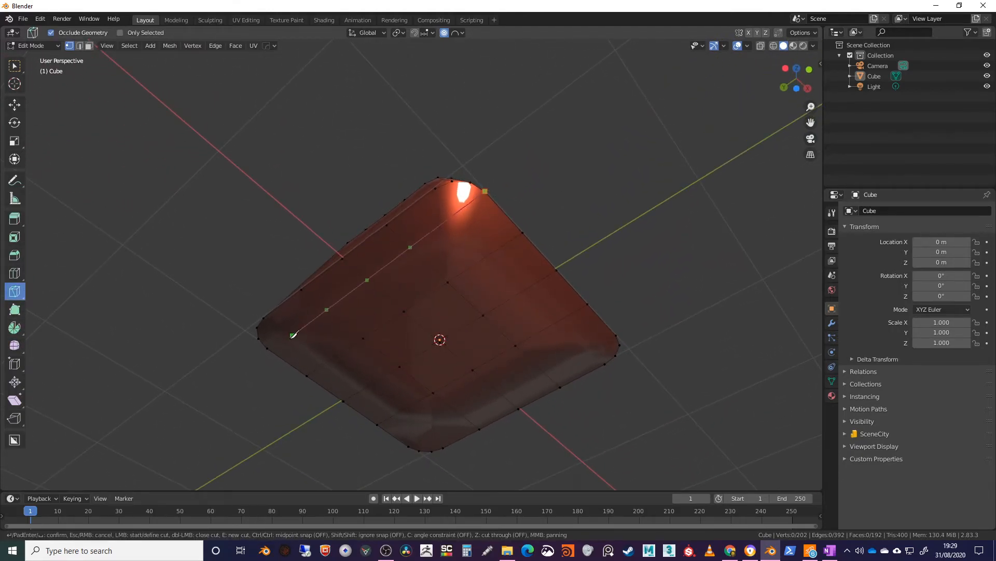
click(278, 335)
key(Return)
click(435, 188)
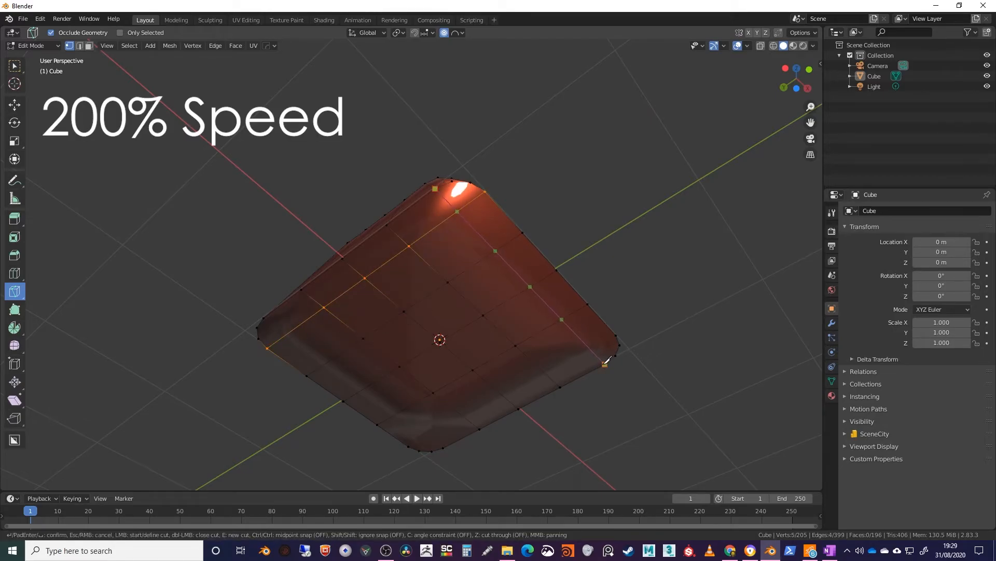
click(615, 335)
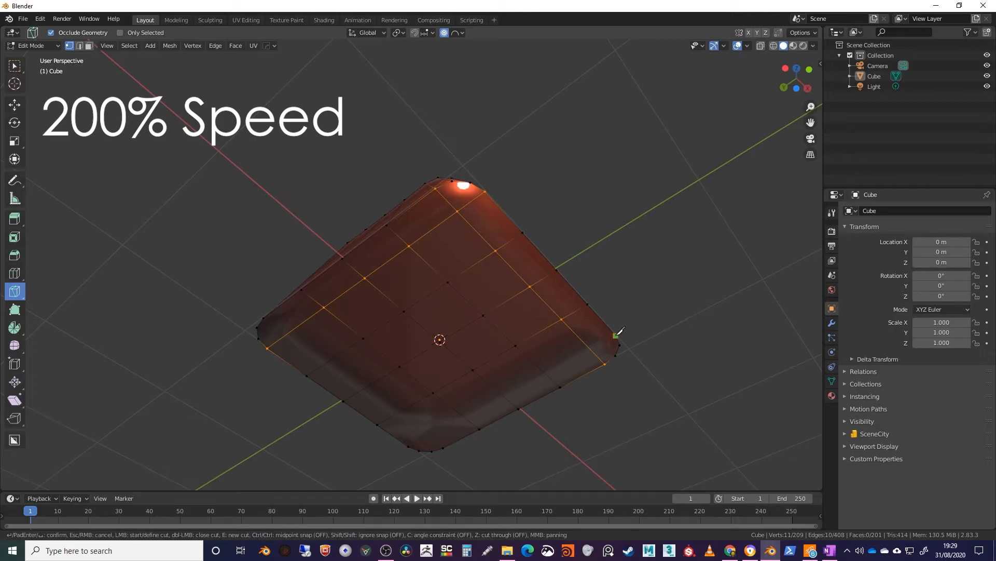
click(409, 446)
key(Return)
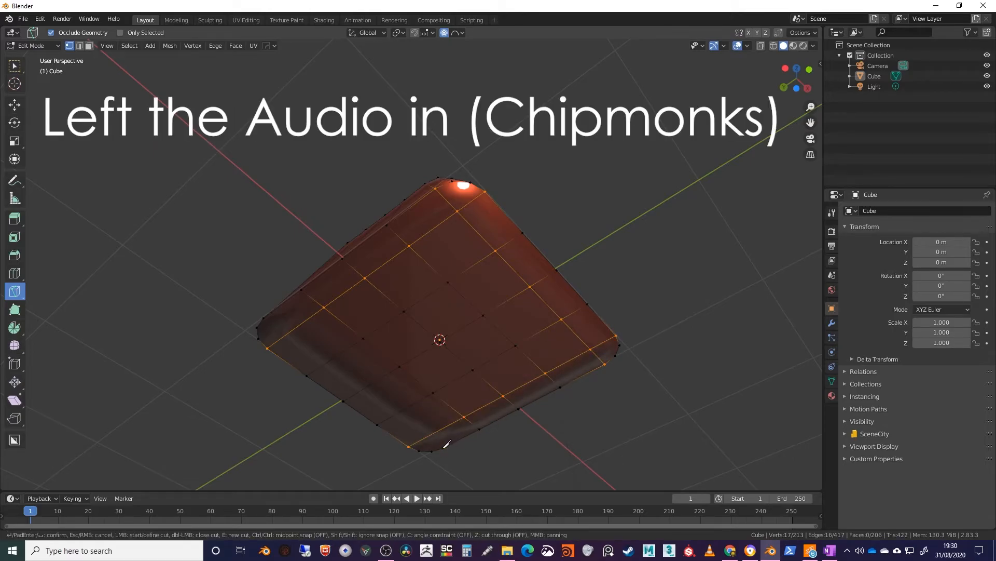
click(266, 314)
key(Return)
- Deselect the cuts' end vertices at the four corners of the underside, keeping only the sixteen-vertex inner ring selected
middle_drag(456, 350, 518, 276)
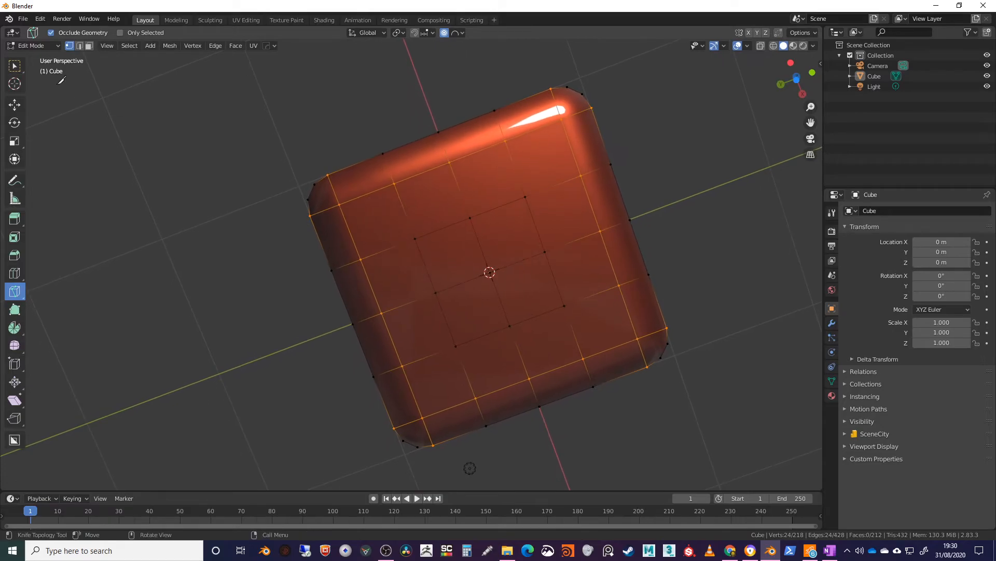
click(13, 68)
middle_drag(585, 355, 545, 403)
ctrl+drag(436, 93, 454, 112)
ctrl+drag(490, 78, 541, 115)
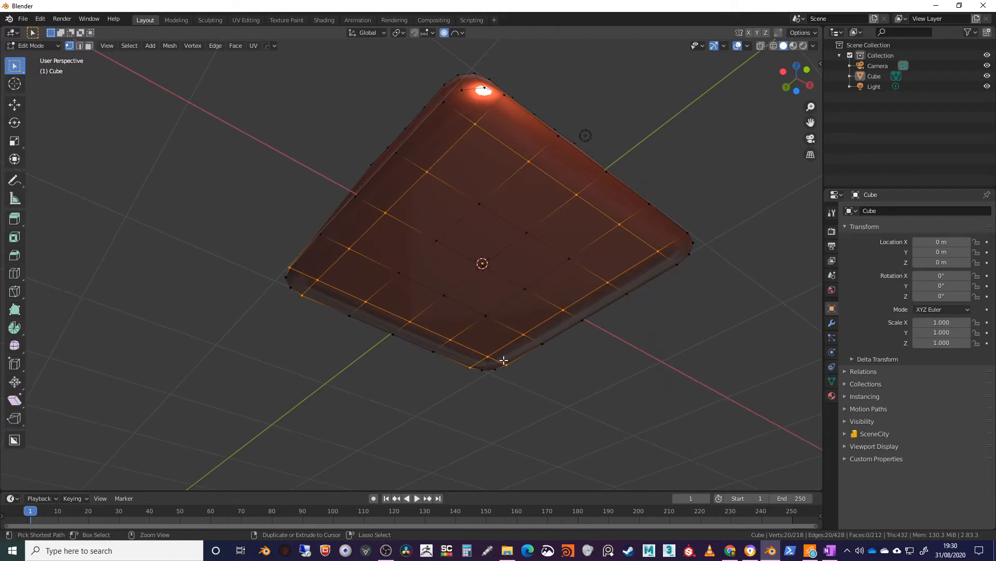
ctrl+drag(293, 289, 327, 313)
ctrl+drag(278, 252, 302, 277)
middle_drag(302, 277, 438, 261)
middle_drag(434, 233, 214, 133)
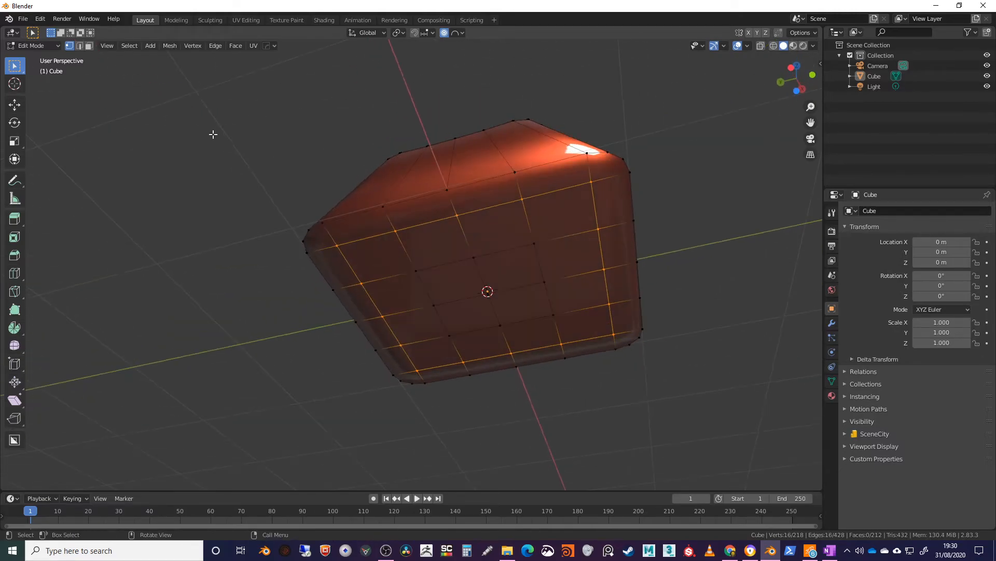
- Shape the selected ring into a circle with LoopTools and scale it to about 0.689 with proportional editing off
right_click(213, 133)
mouse_move(223, 130)
click(258, 141)
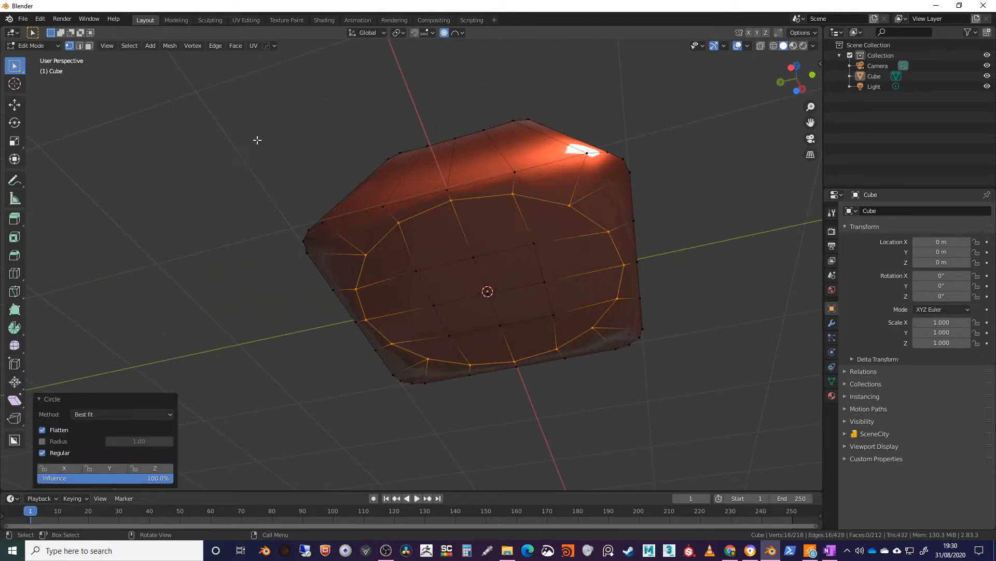
middle_drag(543, 293, 603, 300)
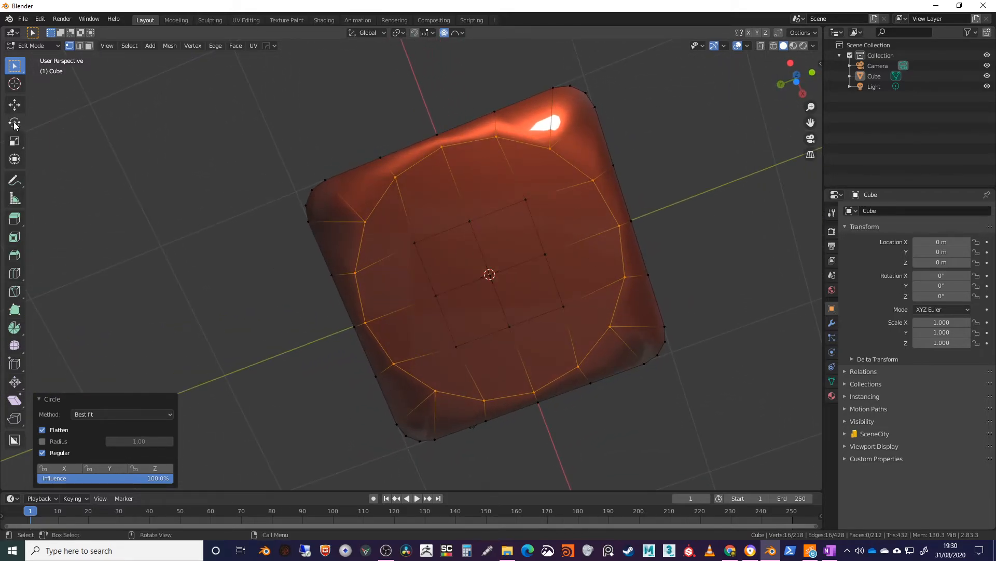
click(14, 140)
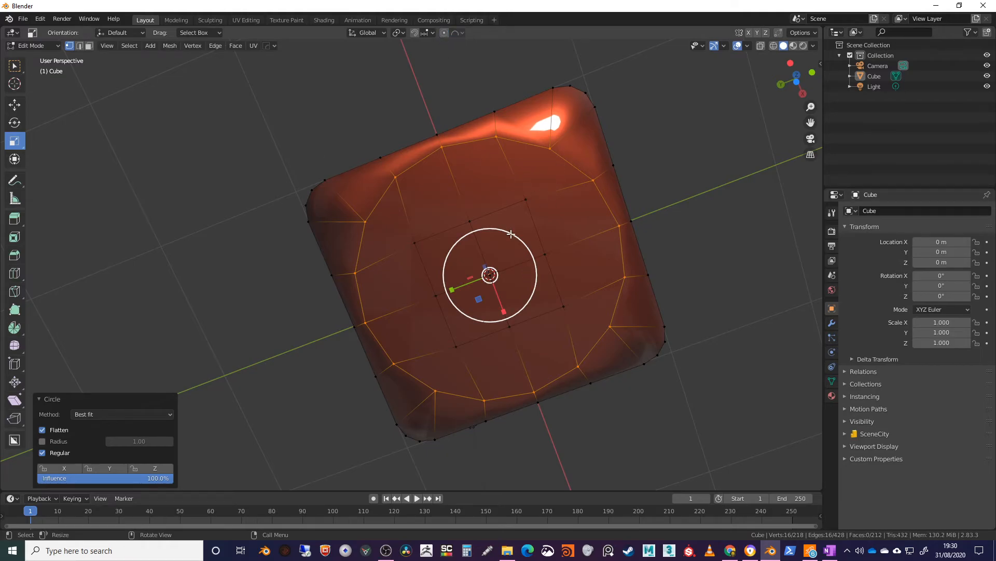
key(s)
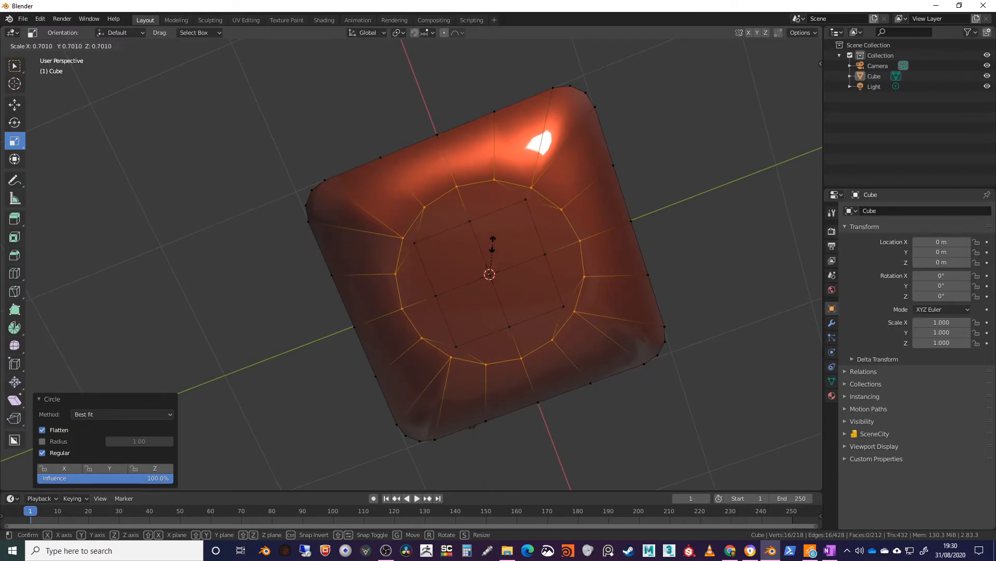
click(492, 245)
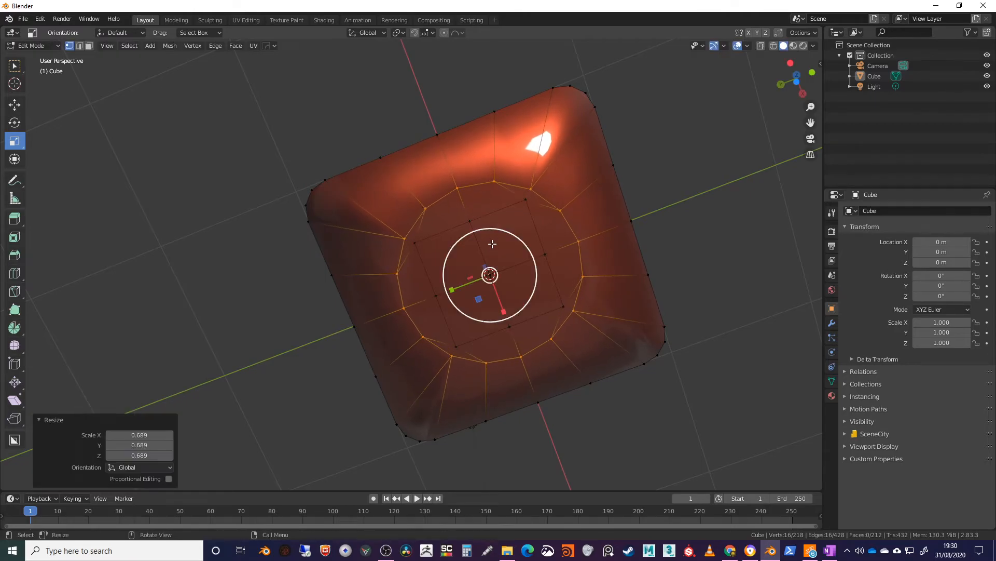
- Check the underside briefly in Object Mode and select the eight inner square vertices surrounding its centre in Edit Mode
click(414, 243)
key(Tab)
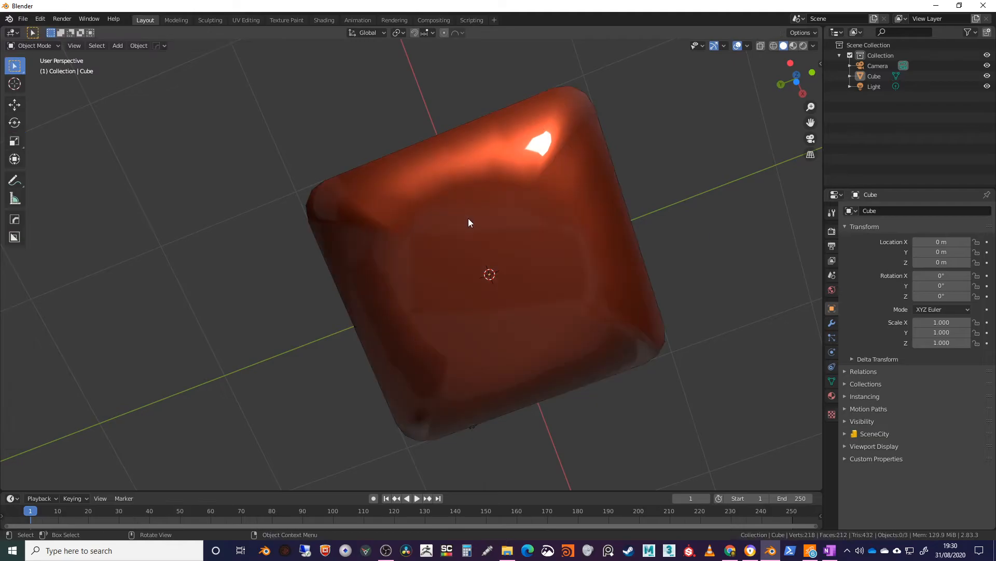
click(470, 225)
key(Tab)
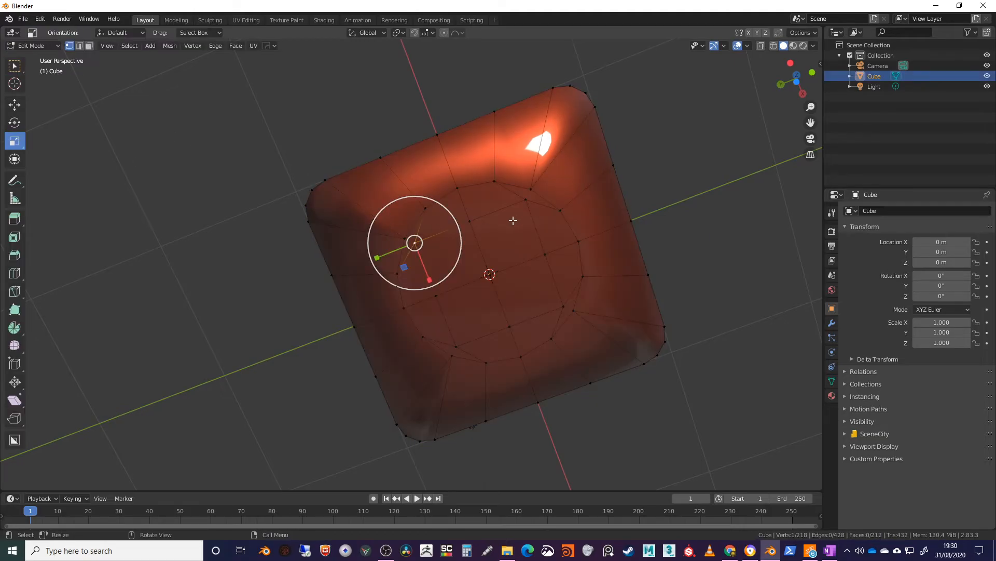
click(15, 106)
shift+click(470, 221)
shift+click(526, 199)
shift+click(548, 256)
shift+click(563, 305)
shift+click(512, 327)
shift+click(457, 346)
shift+click(436, 296)
- Shape the eight inner vertices into a circle with LoopTools and scale it to about 0.594
right_click(439, 255)
mouse_move(443, 250)
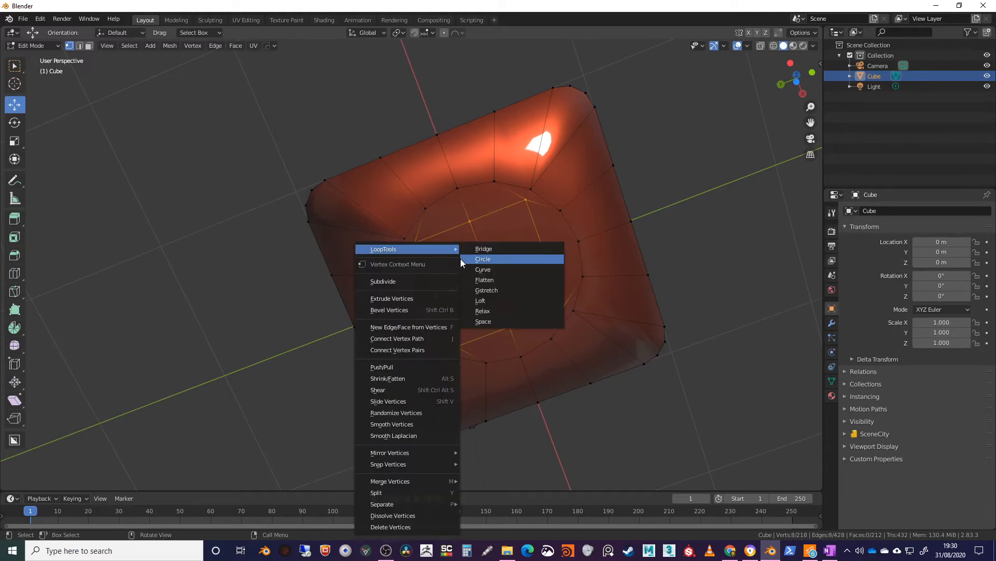
click(490, 260)
middle_drag(605, 295, 615, 309)
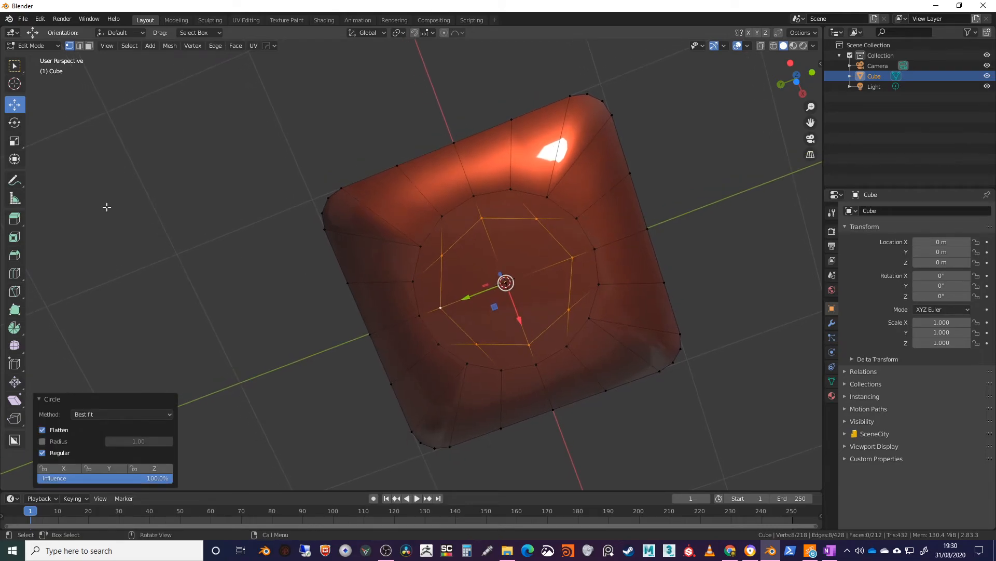
click(14, 141)
key(s)
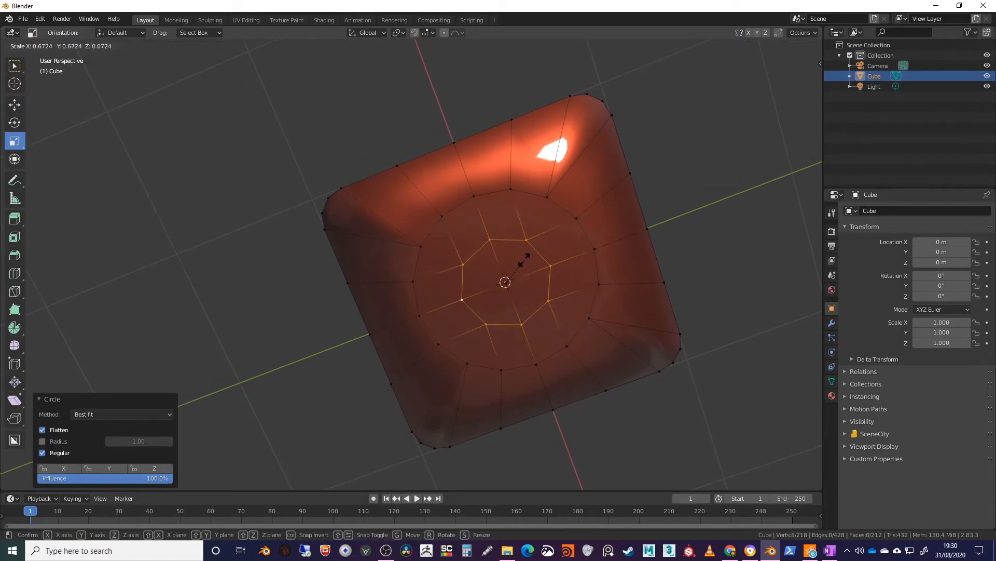
click(521, 262)
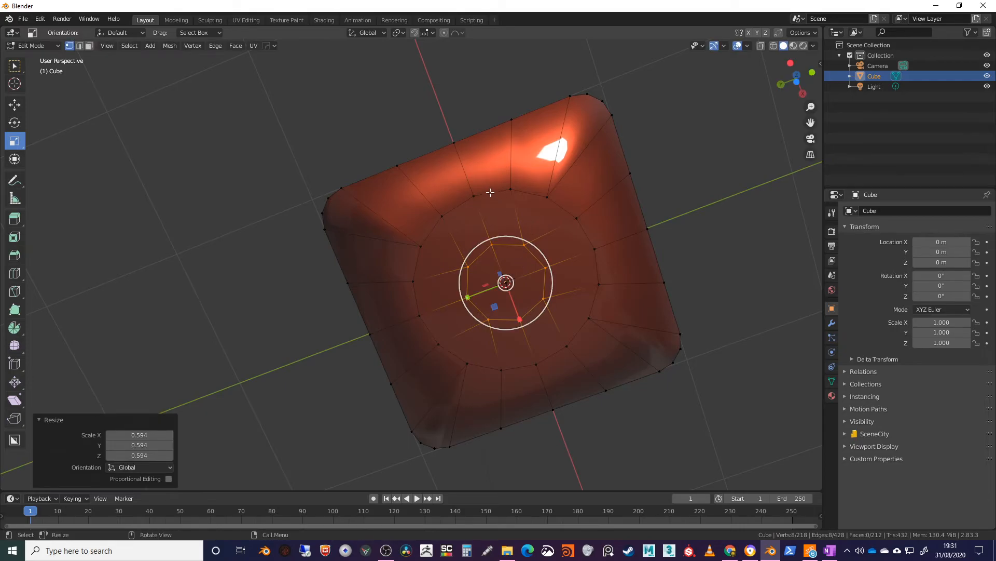
- Select the sixteen edges of the outer circle on the underside in edge select mode with the Select tool
key(2)
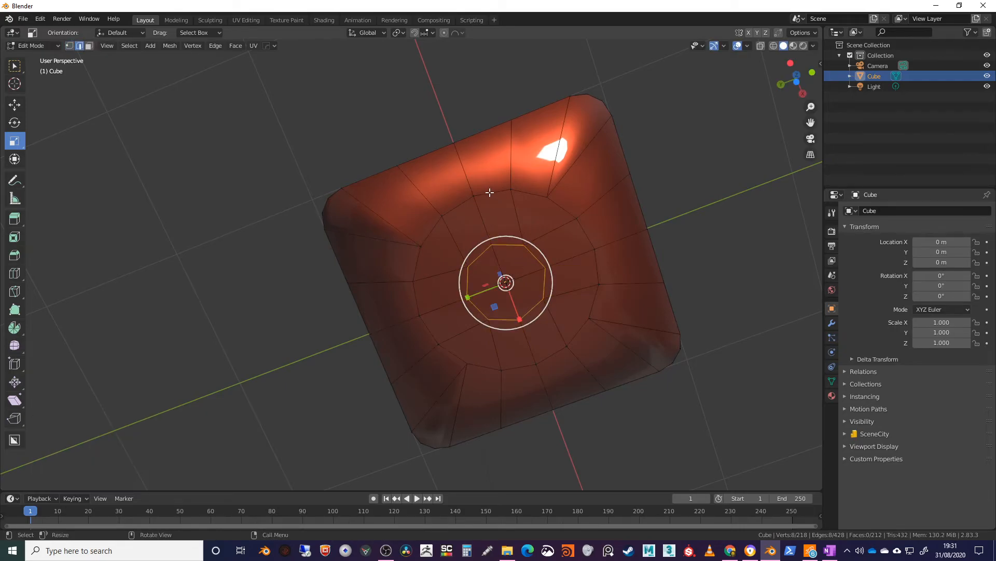
click(489, 193)
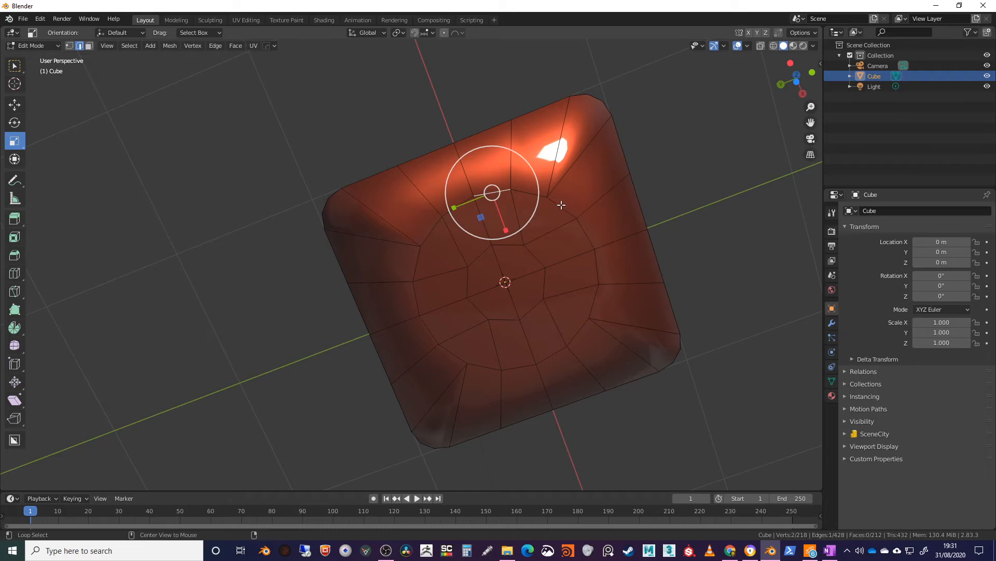
key(alt+a)
alt+click(495, 193)
key(alt+a)
click(533, 195)
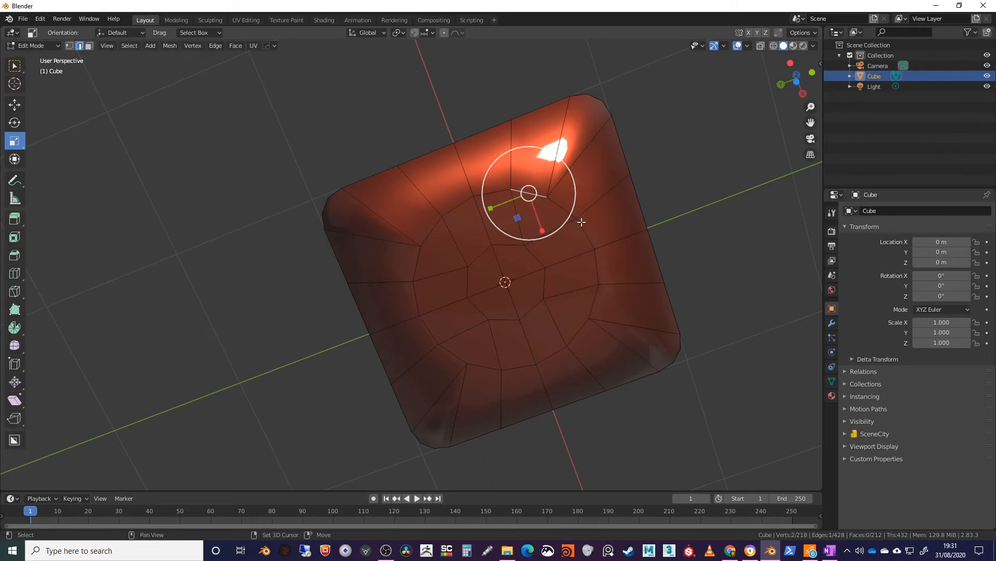
click(15, 67)
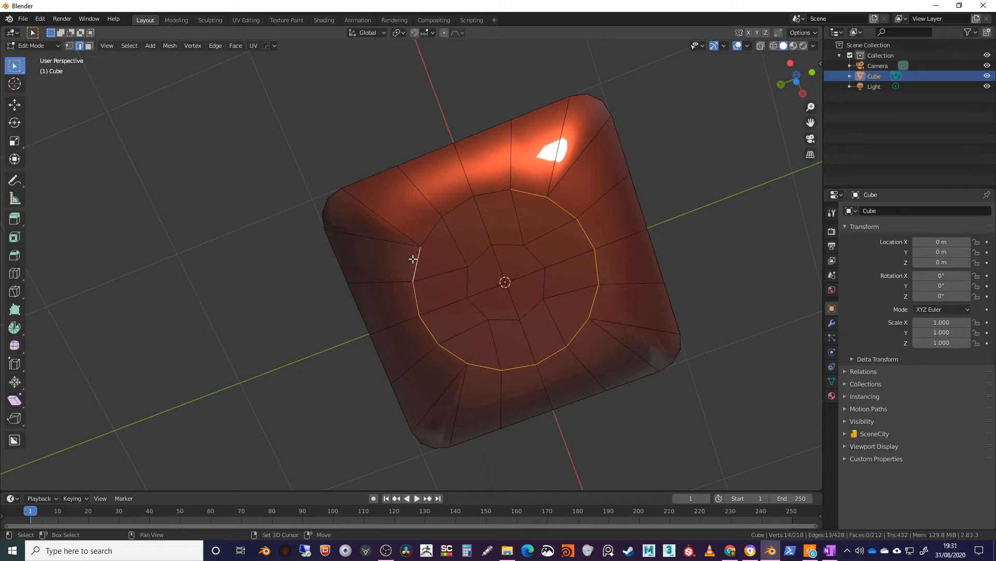
- Scale the selected outer circle on the underside inward to about 0.627 on all axes
middle_drag(614, 274, 558, 311)
click(14, 140)
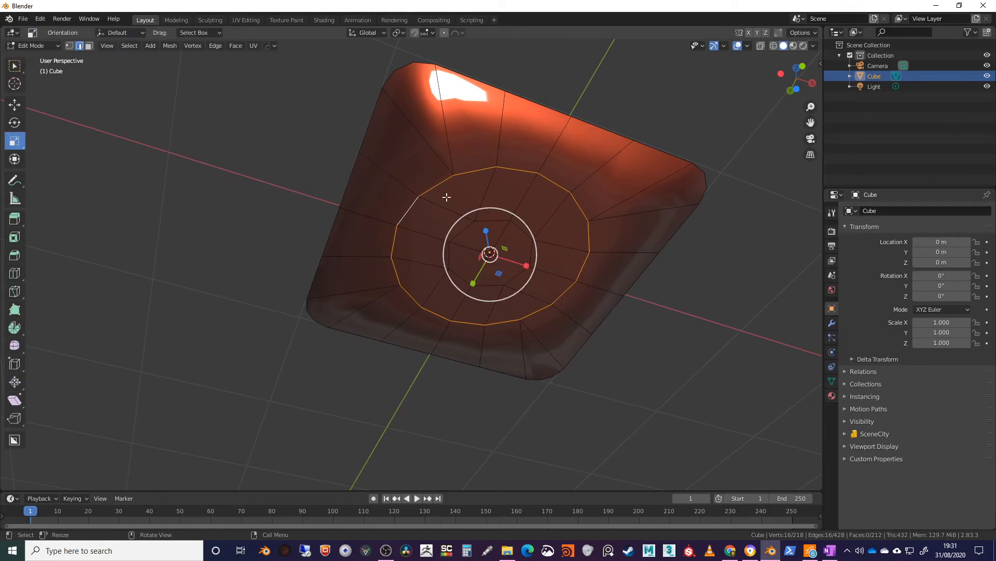
drag(509, 214, 494, 229)
middle_drag(494, 228, 426, 251)
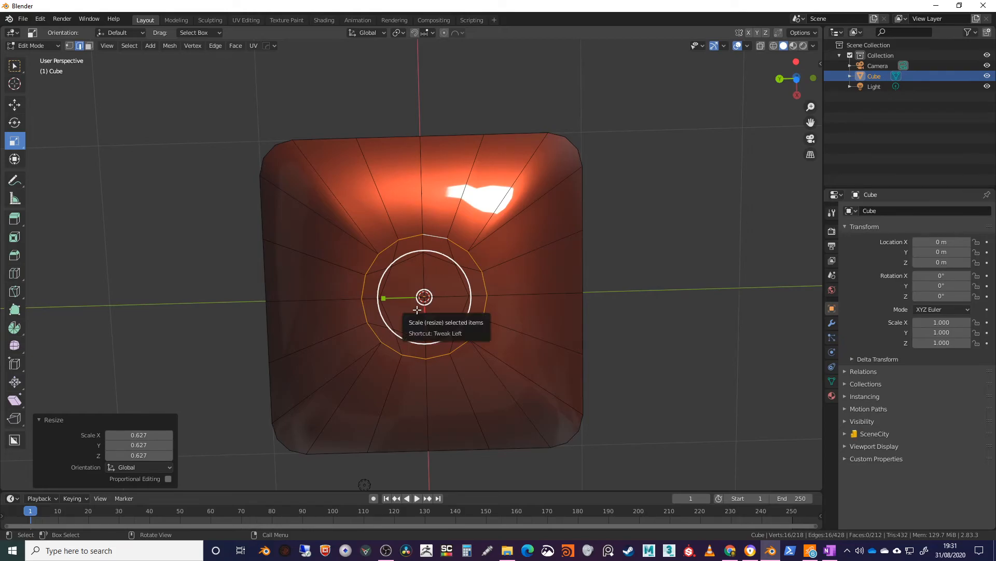
- Bevel the selected circle with one segment and an offset of about 0.031 m to form a narrow ring of faces
right_click(484, 281)
click(462, 246)
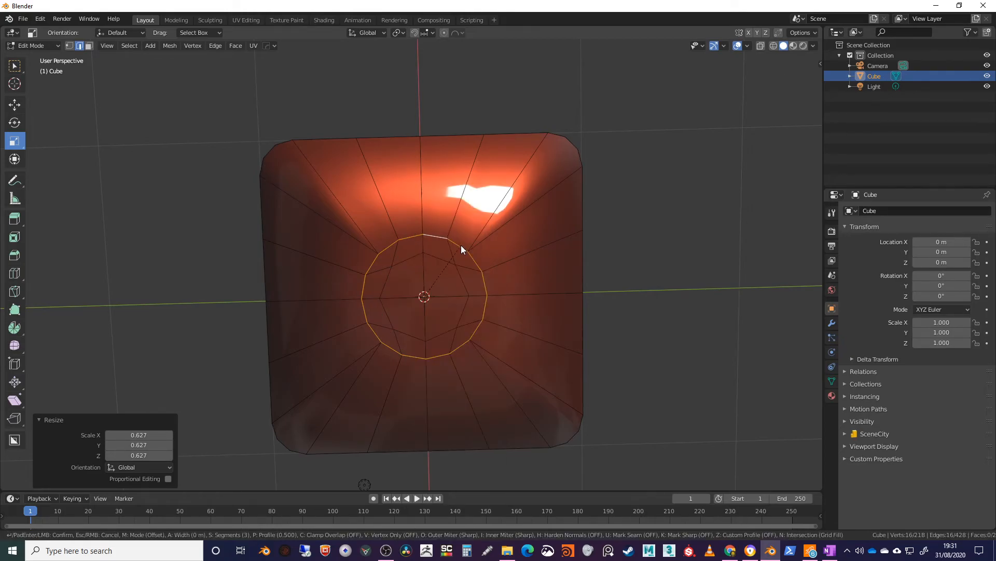
scroll(470, 241, down, 2)
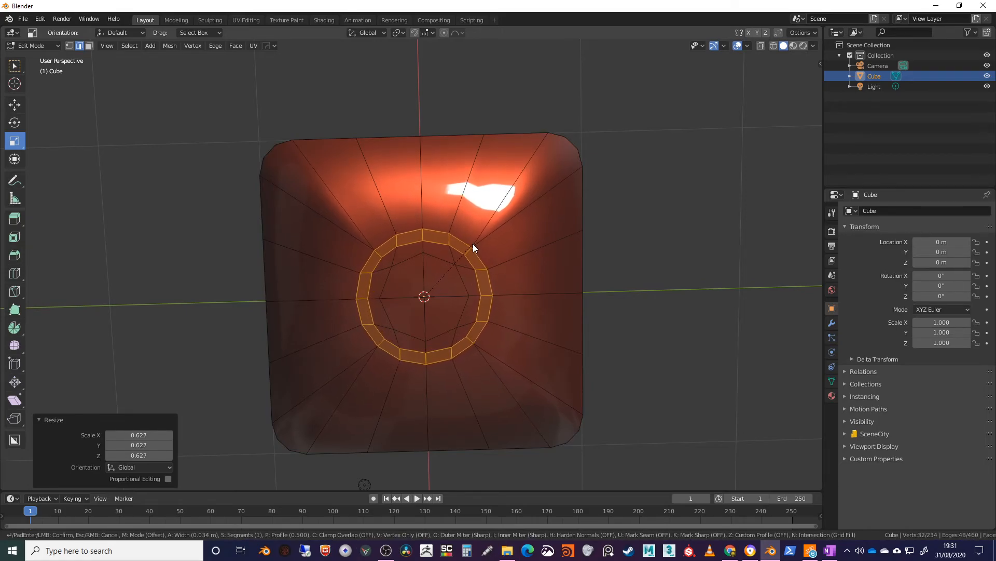
click(474, 245)
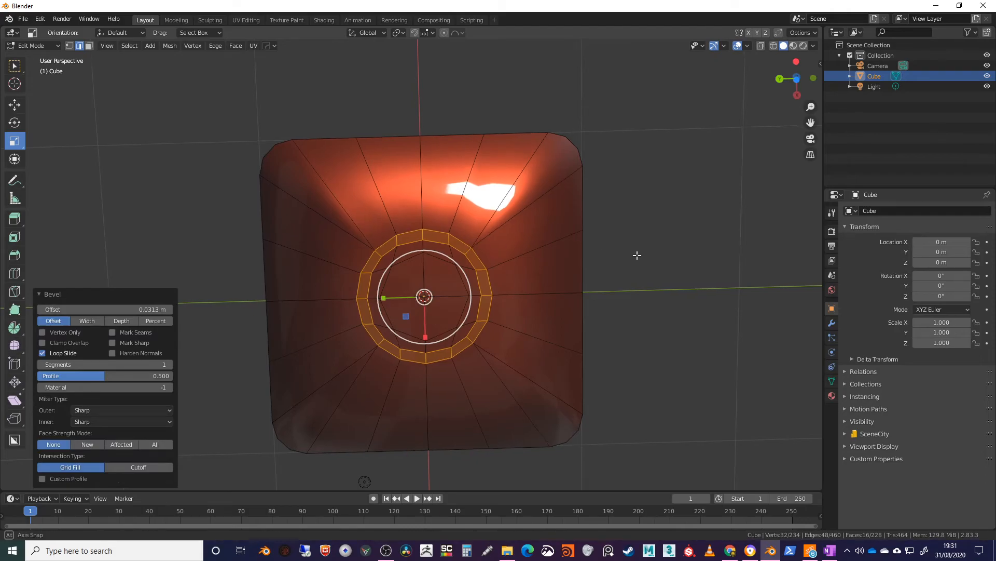
- Extrude the narrow ring of faces about 0.66 m downward in face select mode to form a hollow cylindrical stem
middle_drag(637, 253, 634, 259)
click(89, 46)
middle_drag(263, 178, 48, 199)
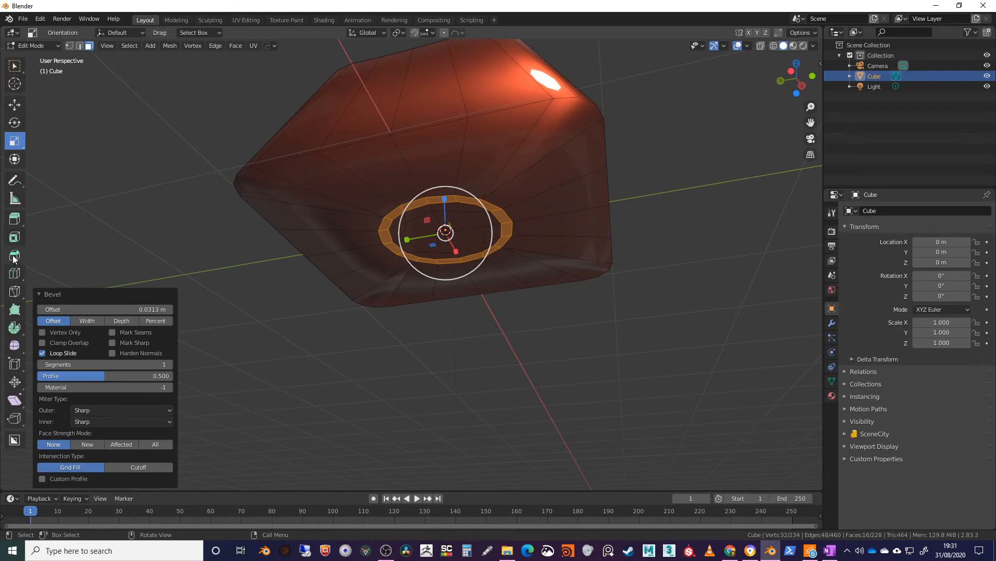
click(15, 221)
drag(447, 266, 453, 371)
middle_drag(614, 318, 555, 341)
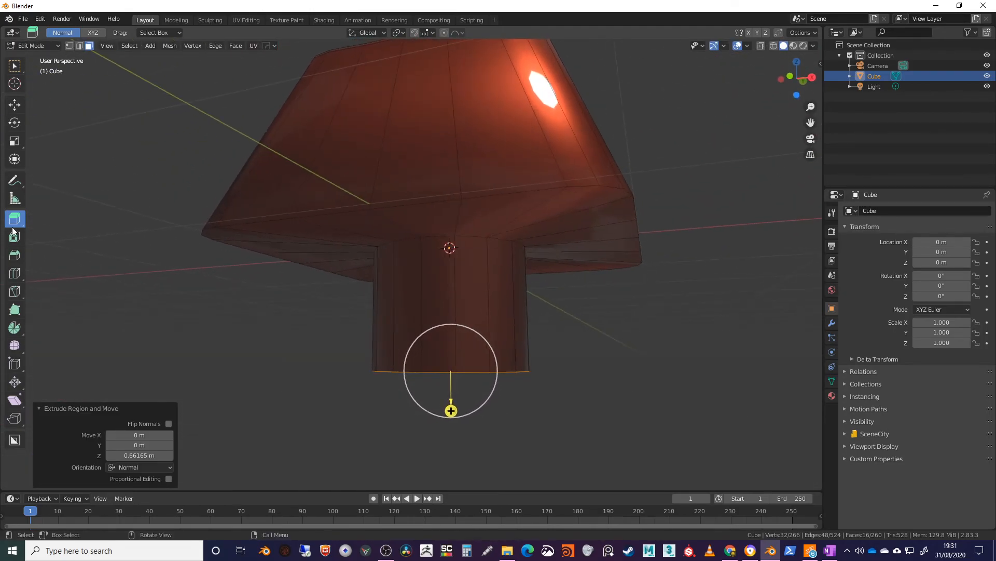
- Add two edge loops around the stem's outer wall close to its junction with the underside, the first at a factor of about 0.907
click(15, 274)
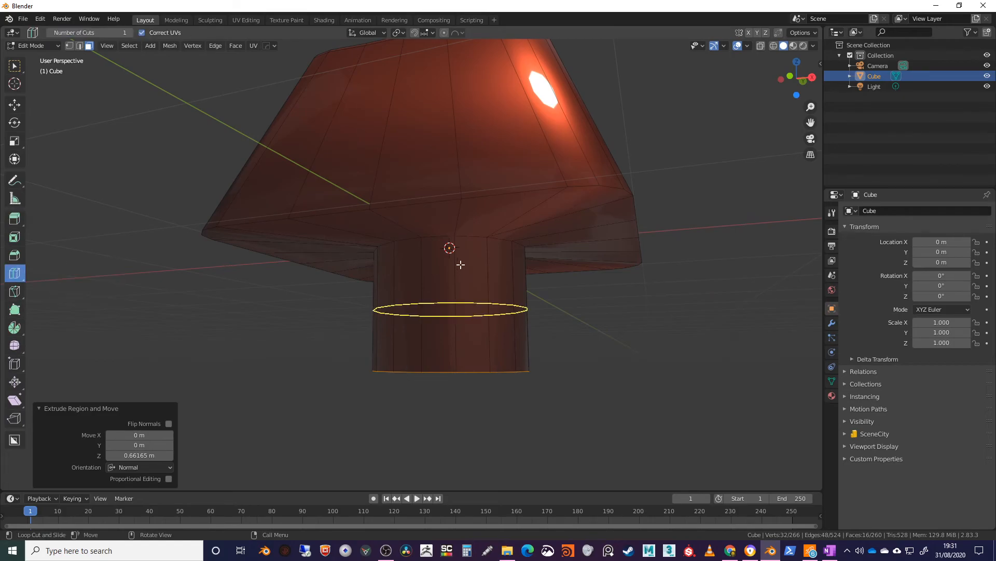
drag(488, 294, 489, 239)
middle_drag(458, 336, 314, 294)
scroll(462, 325, up, 1)
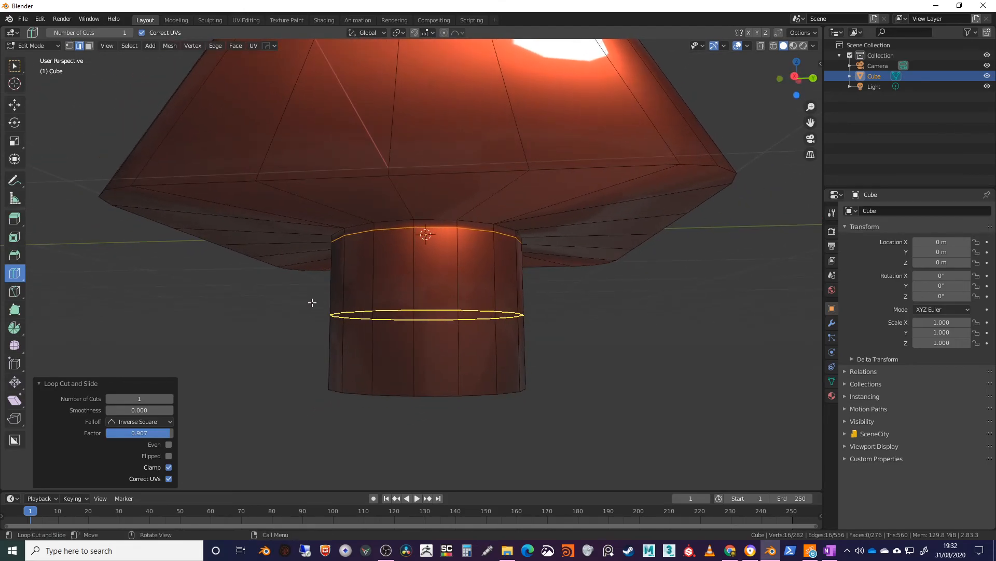
drag(420, 310, 440, 232)
- Select all sixteen edges around the stem's outer junction with the underside
click(14, 66)
middle_drag(376, 282, 491, 125)
click(486, 119)
middle_drag(586, 151, 352, 176)
shift+click(406, 151)
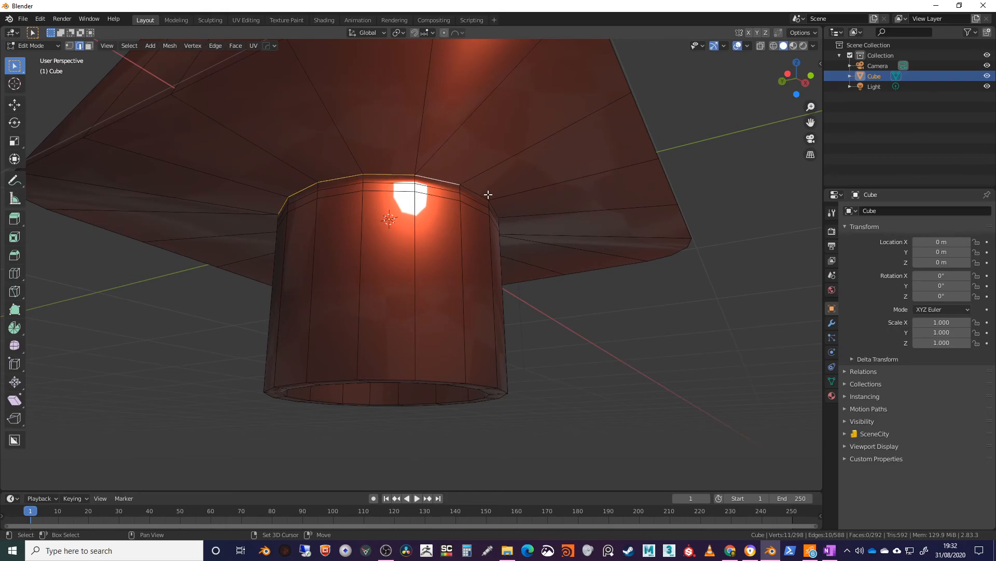
middle_drag(484, 194, 420, 197)
middle_drag(548, 188, 460, 144)
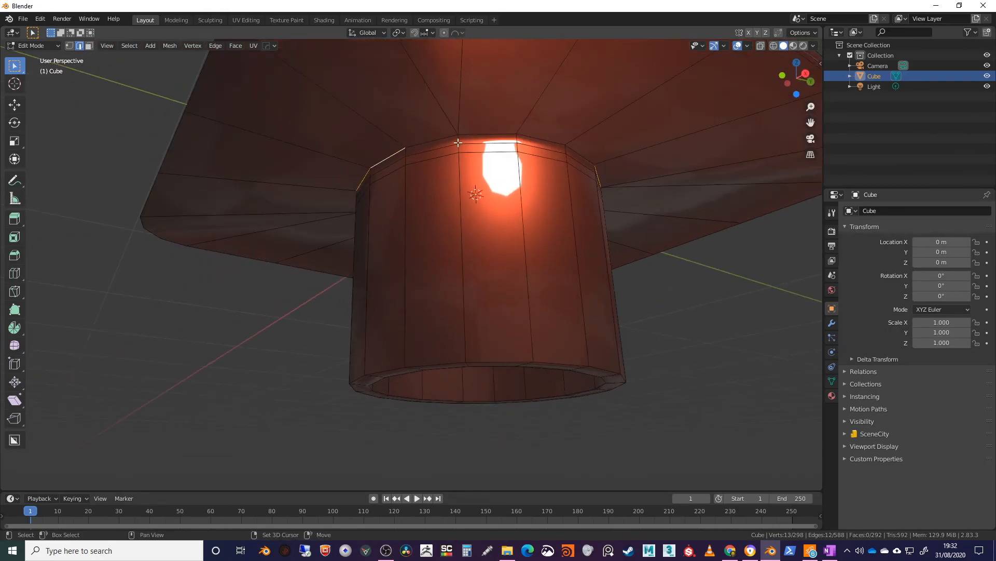
shift+click(534, 139)
middle_drag(582, 162, 134, 184)
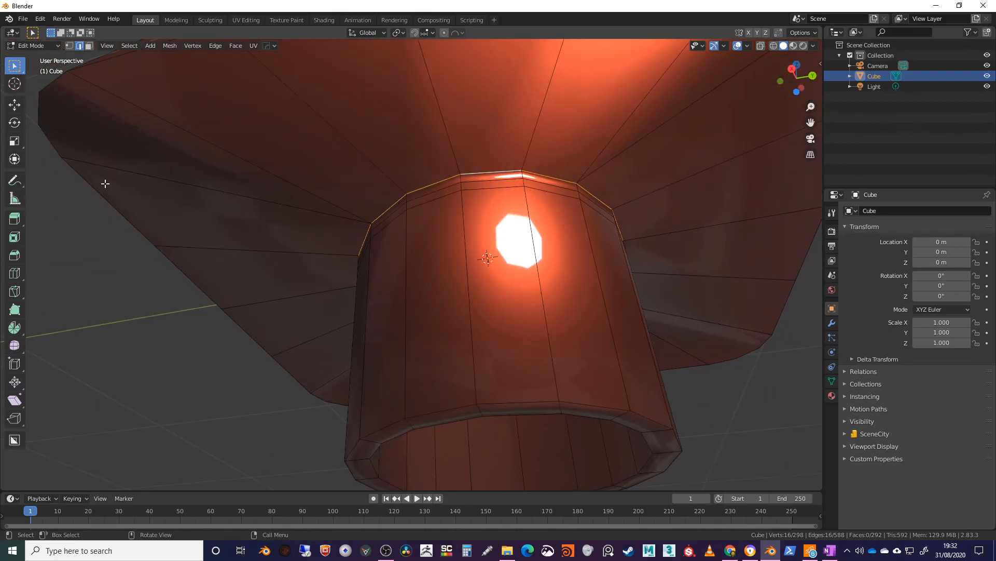
- Scale the selected junction ring outward to about 1.057 on all axes and clear the selection
click(14, 141)
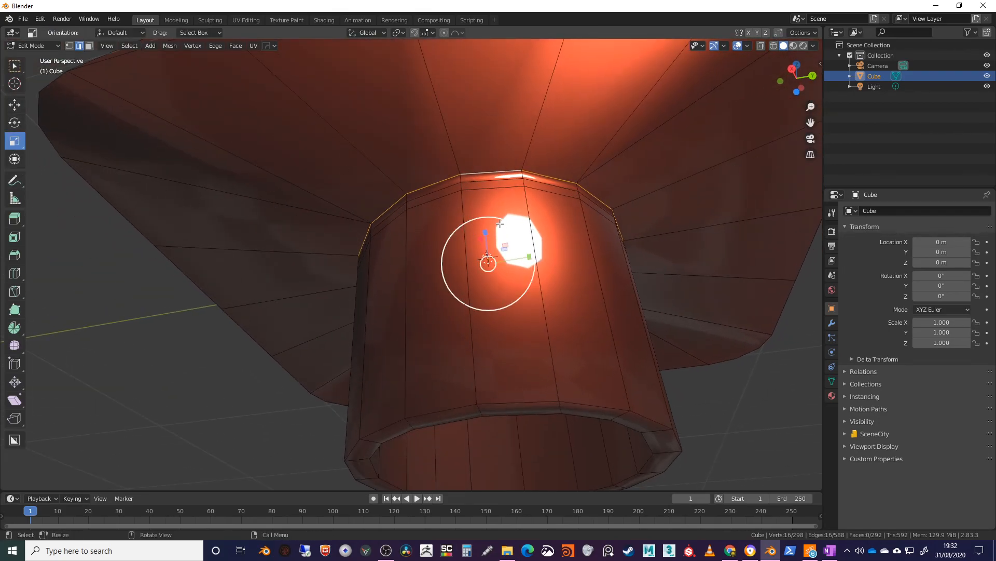
drag(500, 224, 509, 217)
middle_drag(600, 222, 344, 277)
scroll(344, 277, down, 2)
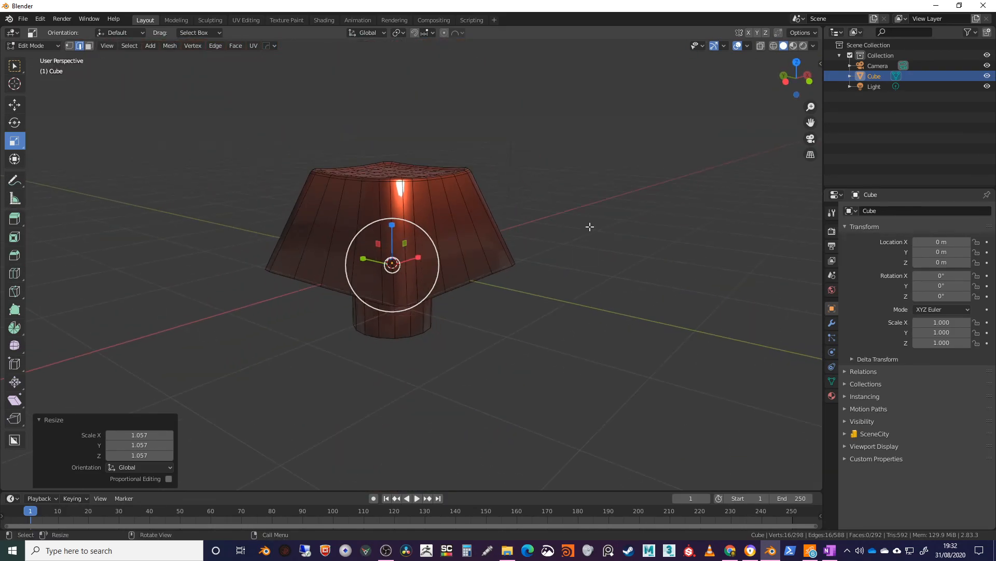
click(581, 227)
- Switch back to the Select tool and display the keycap in Material Preview shading
click(14, 66)
middle_drag(478, 133, 696, 140)
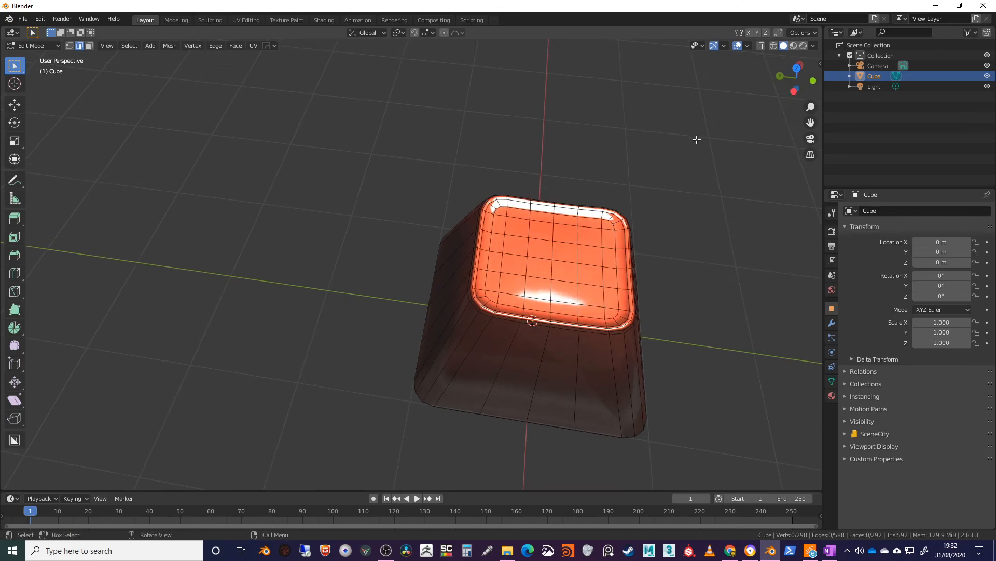
click(793, 46)
mouse_move(651, 275)
shift+middle_down()
mouse_move(556, 243)
mouse_move(497, 143)
mouse_move(525, 111)
mouse_move(462, 111)
mouse_move(567, 151)
mouse_move(507, 156)
mouse_move(521, 145)
mouse_move(467, 87)
mouse_move(465, 126)
mouse_move(493, 232)
mouse_move(502, 228)
shift+middle_up()
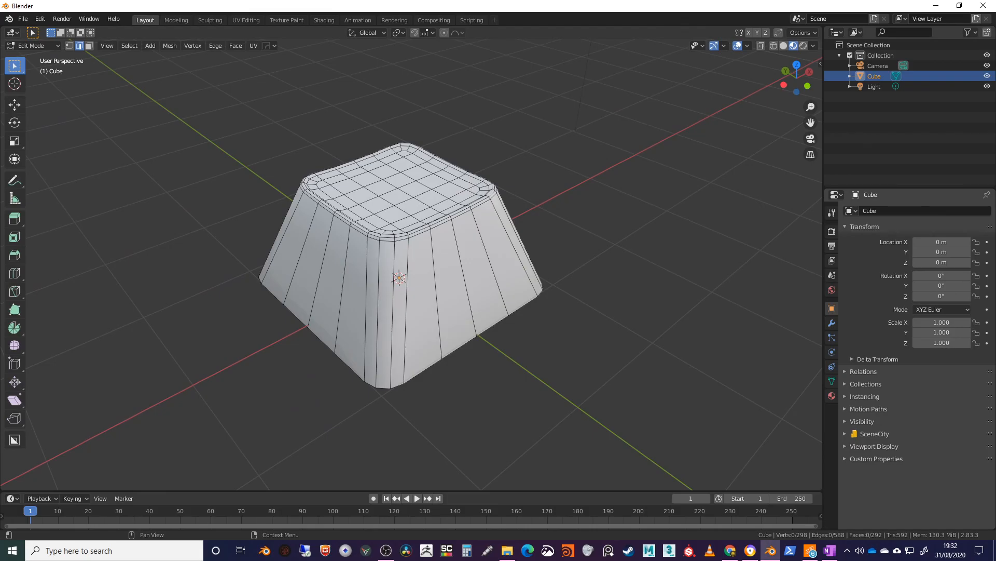